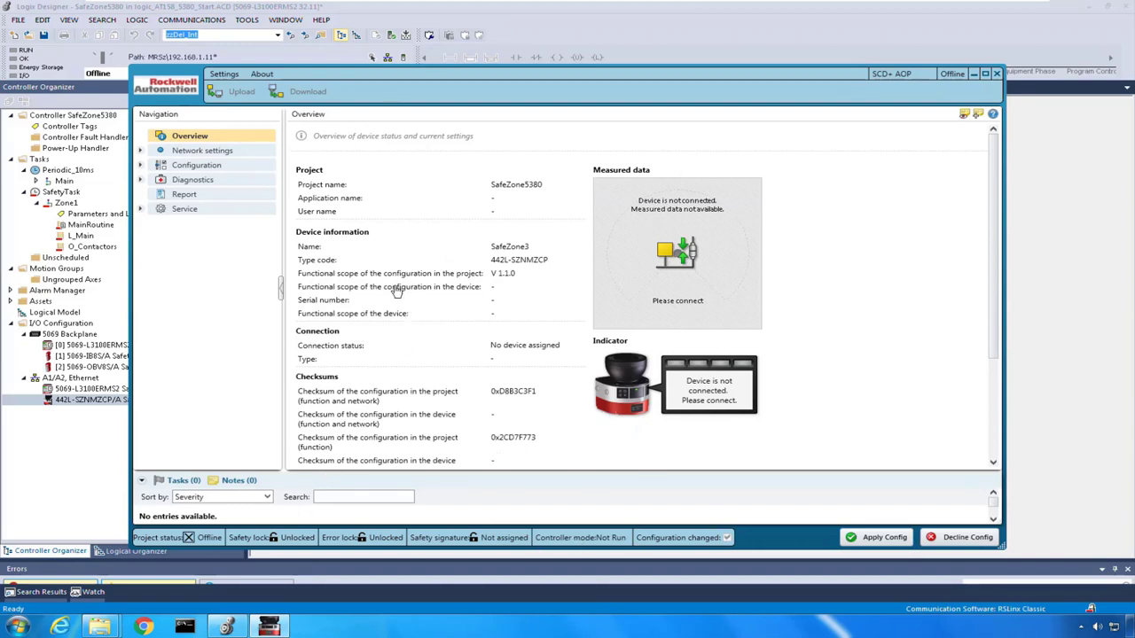
# Browse the scanner's Read out, Identification and EtherNet/IP pages, finishing on Application settings.
pyautogui.click(178, 154)
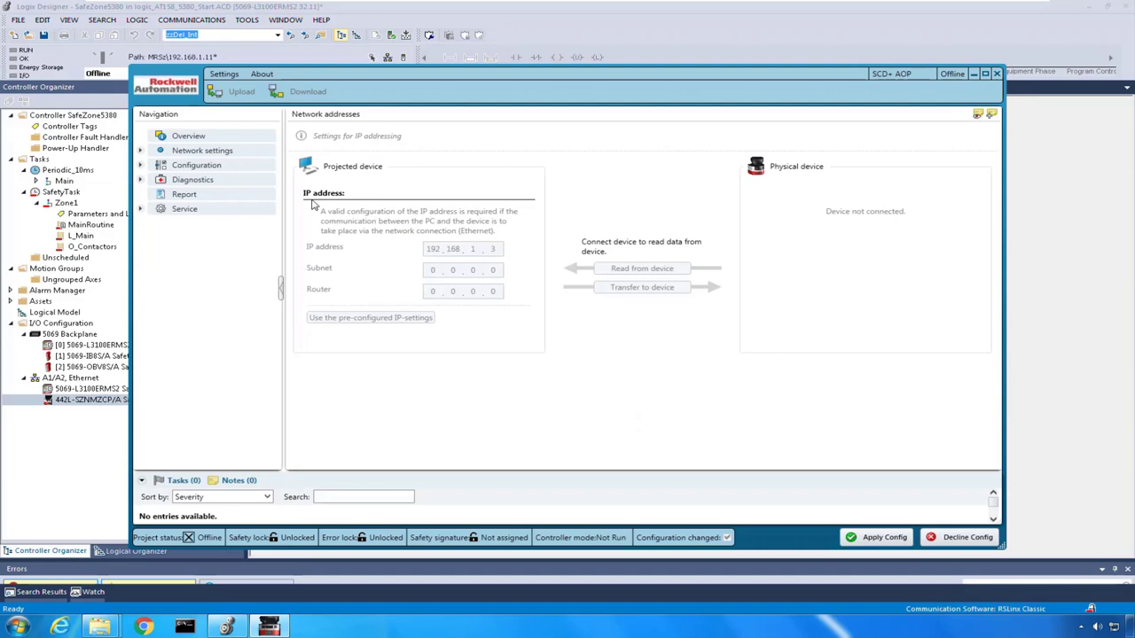
pyautogui.click(142, 152)
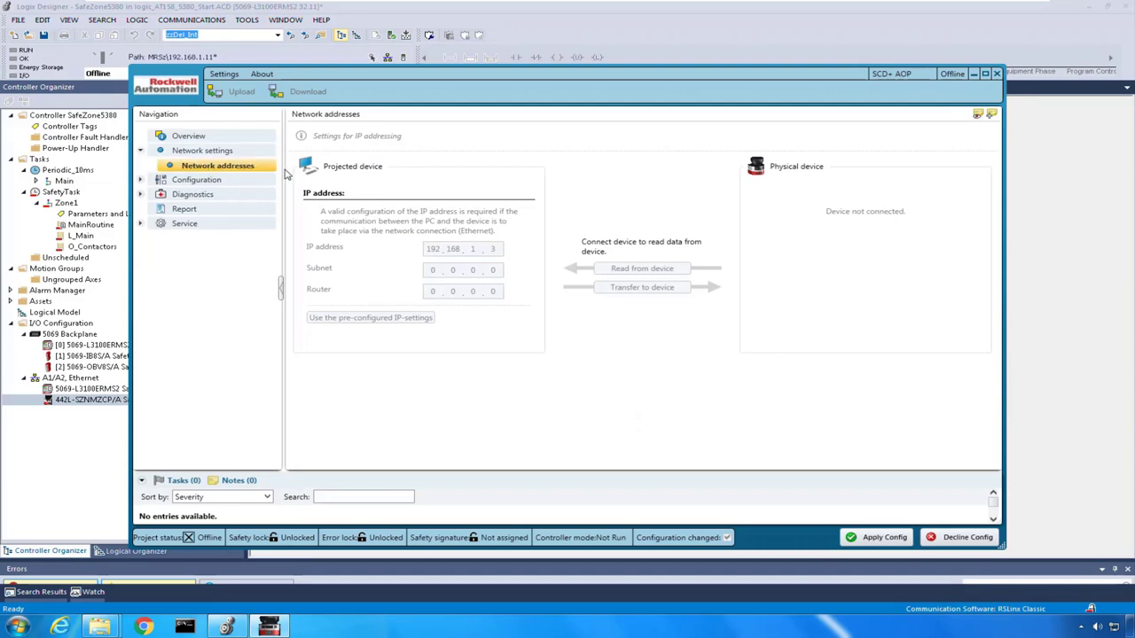
pyautogui.click(140, 180)
pyautogui.click(192, 182)
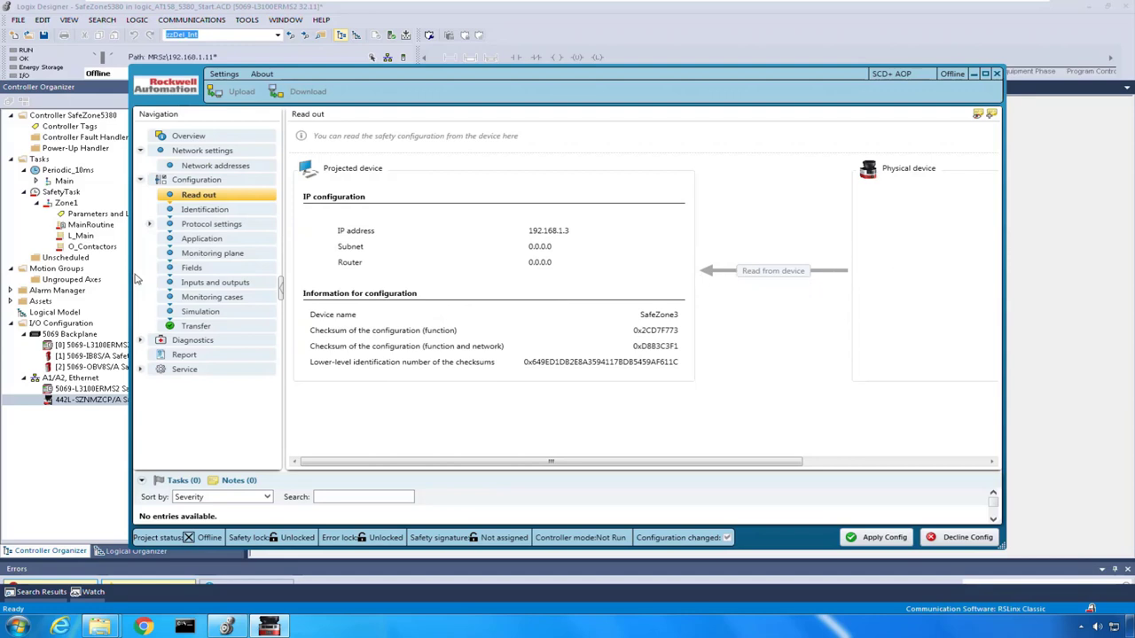
pyautogui.click(201, 211)
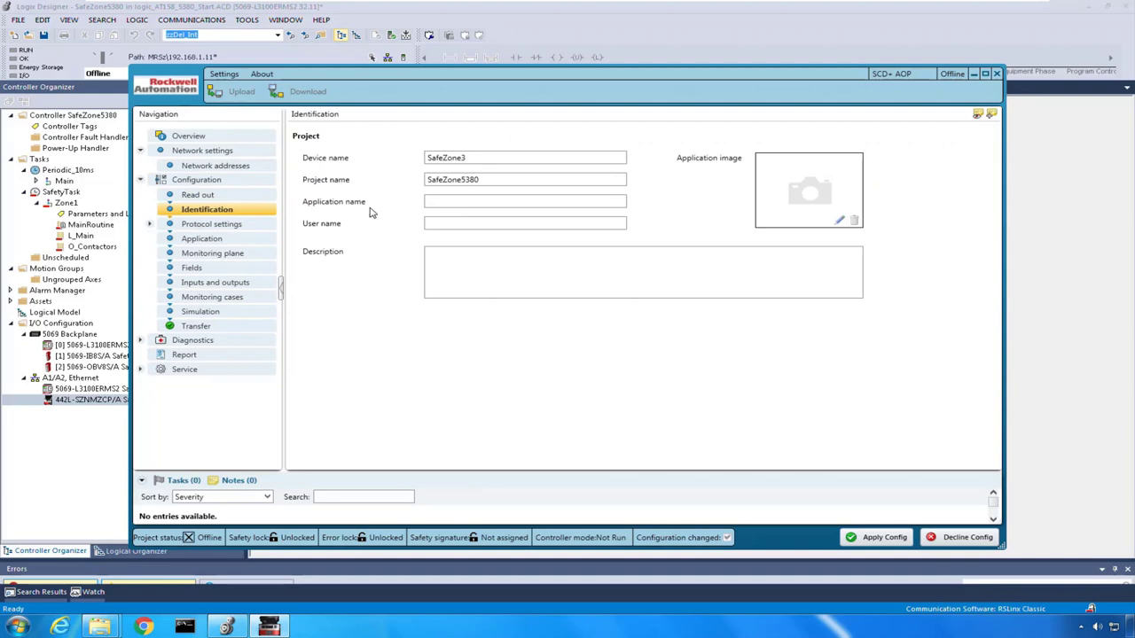
pyautogui.click(150, 224)
pyautogui.click(213, 240)
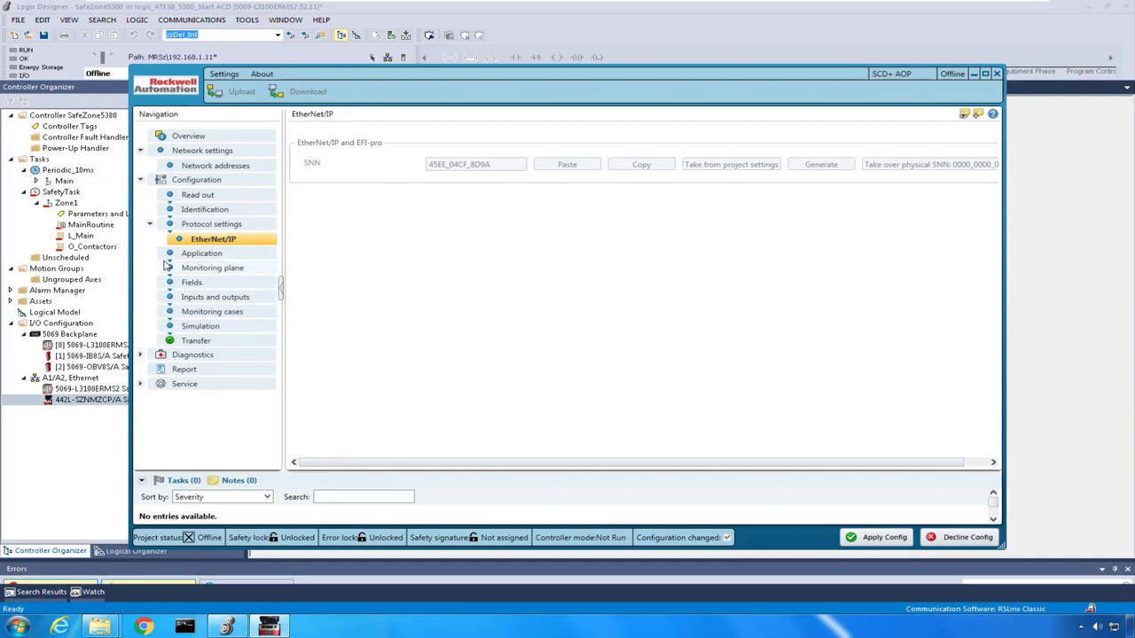
pyautogui.click(236, 256)
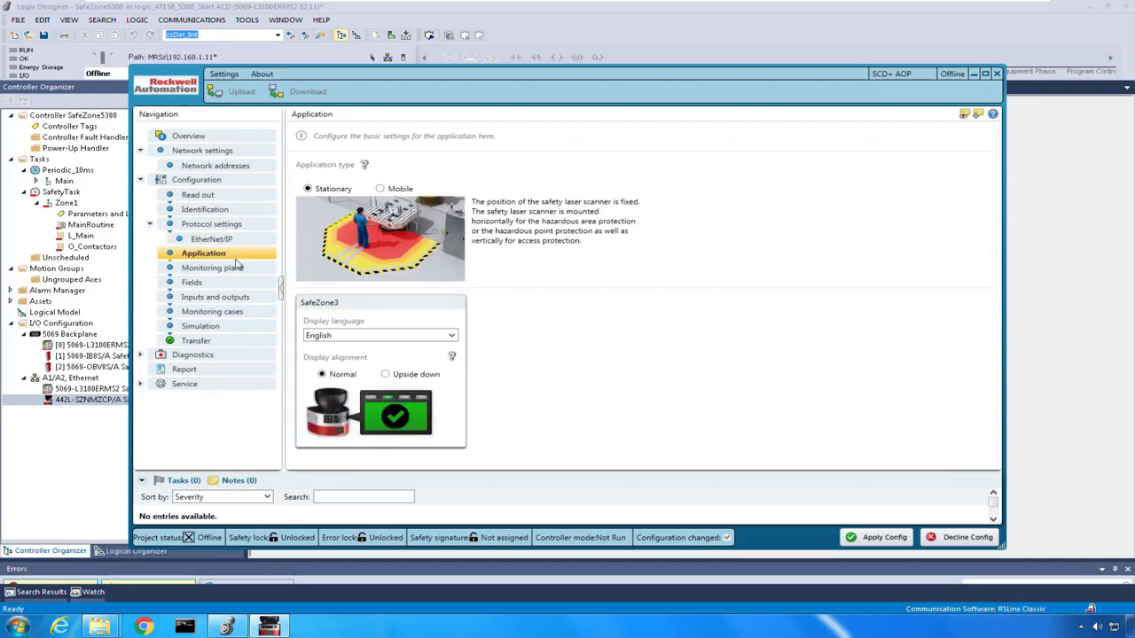
# Set the display alignment to Upside down and open the Fields page for monitoring plane 1.
pyautogui.click(387, 375)
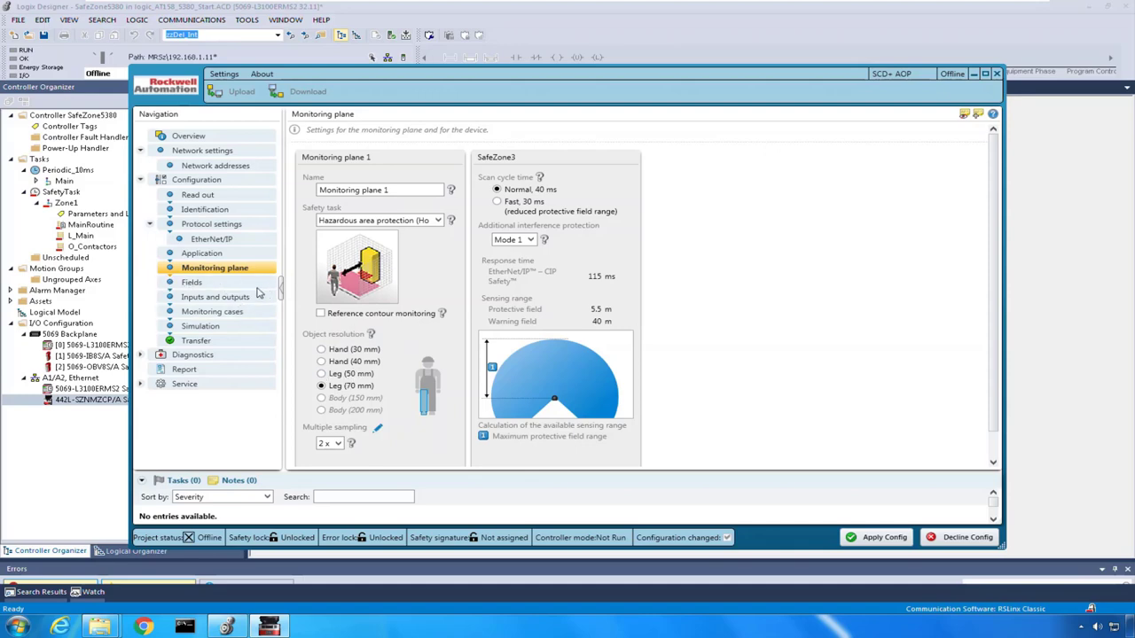
pyautogui.click(194, 284)
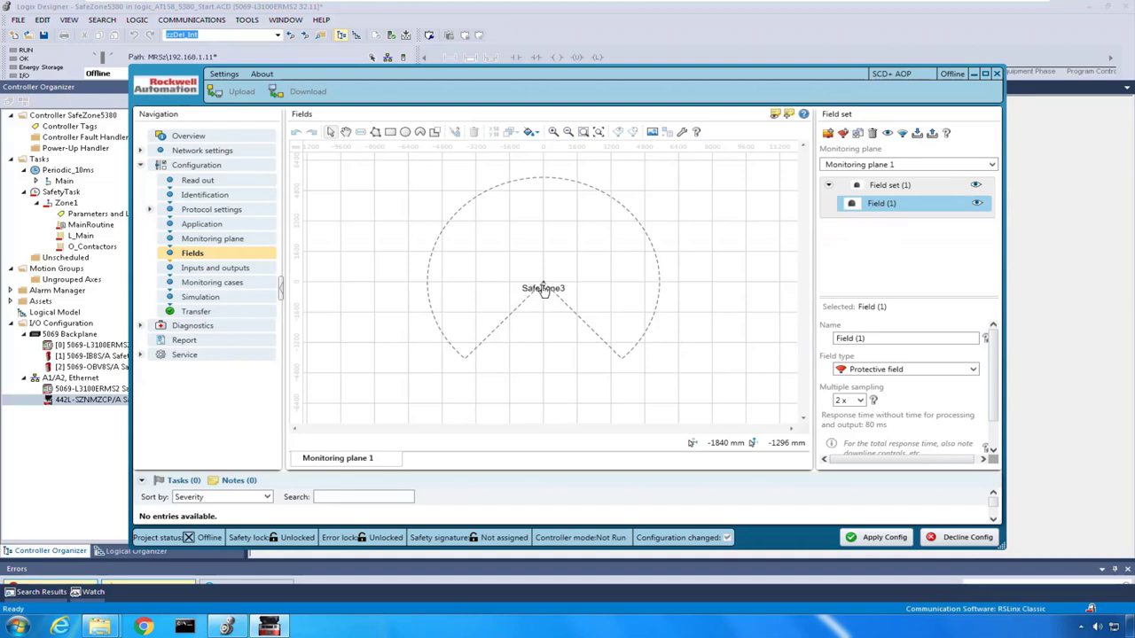
# Zoom and pan to the SafeZone3 scanner and rename Field set (1) to Saf1.
pyautogui.scroll(2, 555, 291)
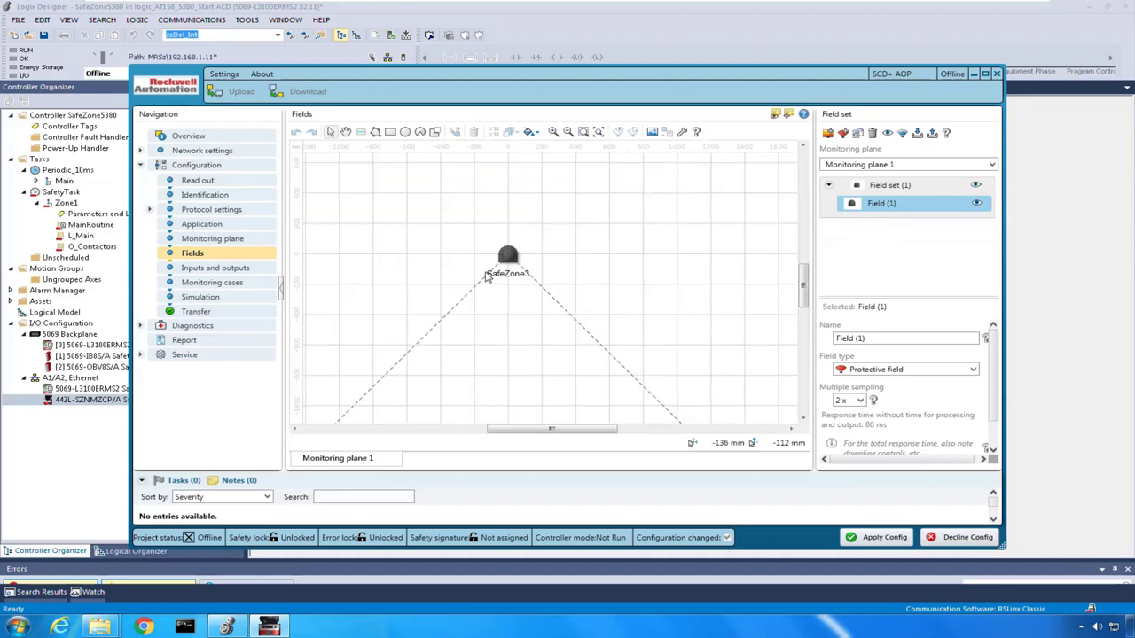
pyautogui.scroll(1, 486, 278)
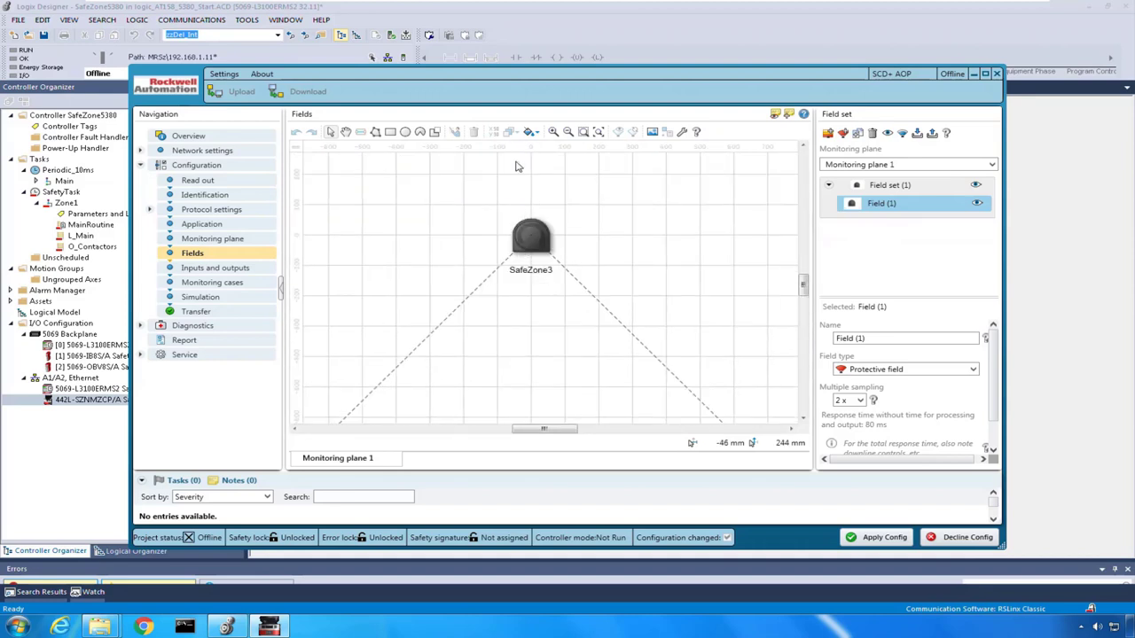
pyautogui.click(346, 131)
pyautogui.moveTo(482, 222); pyautogui.dragTo(511, 305)
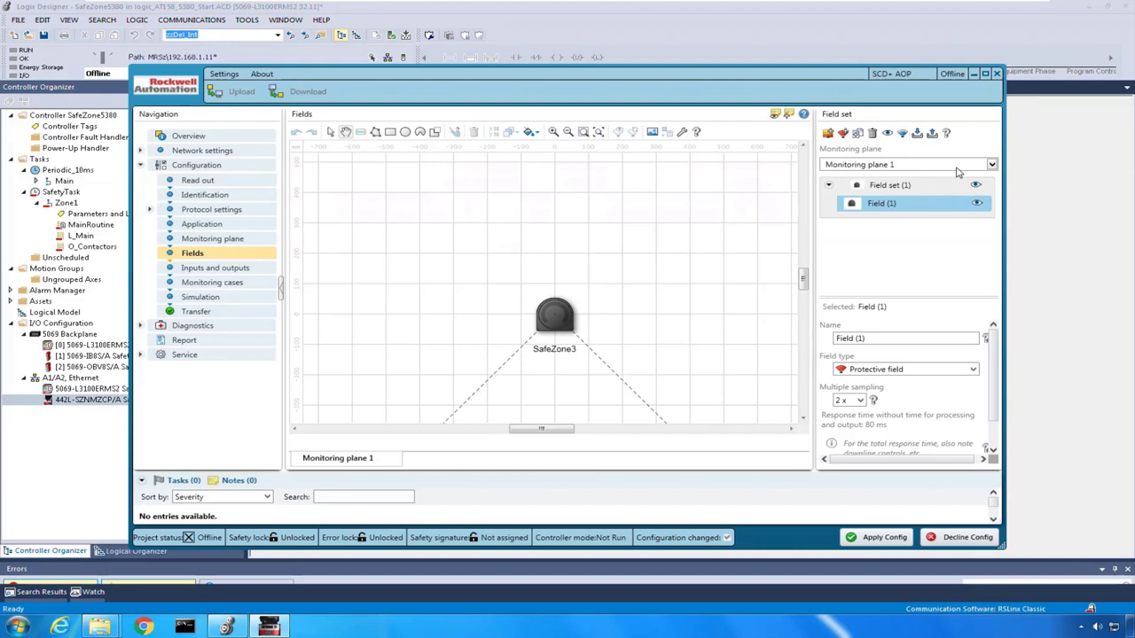
pyautogui.click(902, 189)
pyautogui.tripleClick(835, 342)
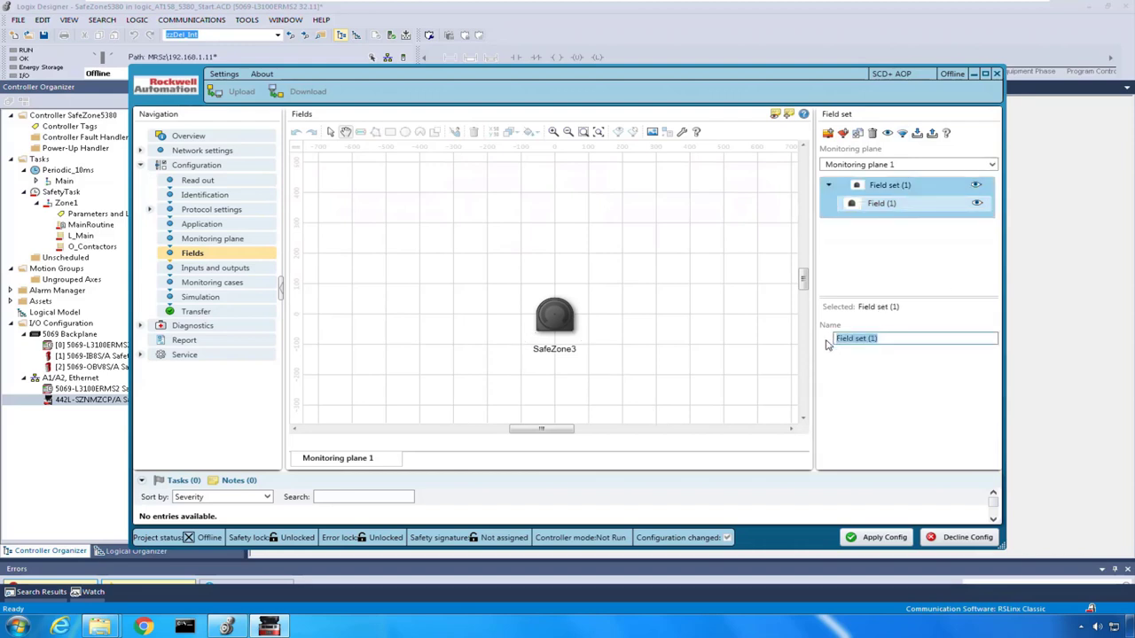
pyautogui.write('Saf1')
pyautogui.click(901, 207)
# Rename Field (1) to Saf1, keeping Protective field type and Leg (70 mm) resolution.
pyautogui.tripleClick(906, 340)
pyautogui.write('Saf1')
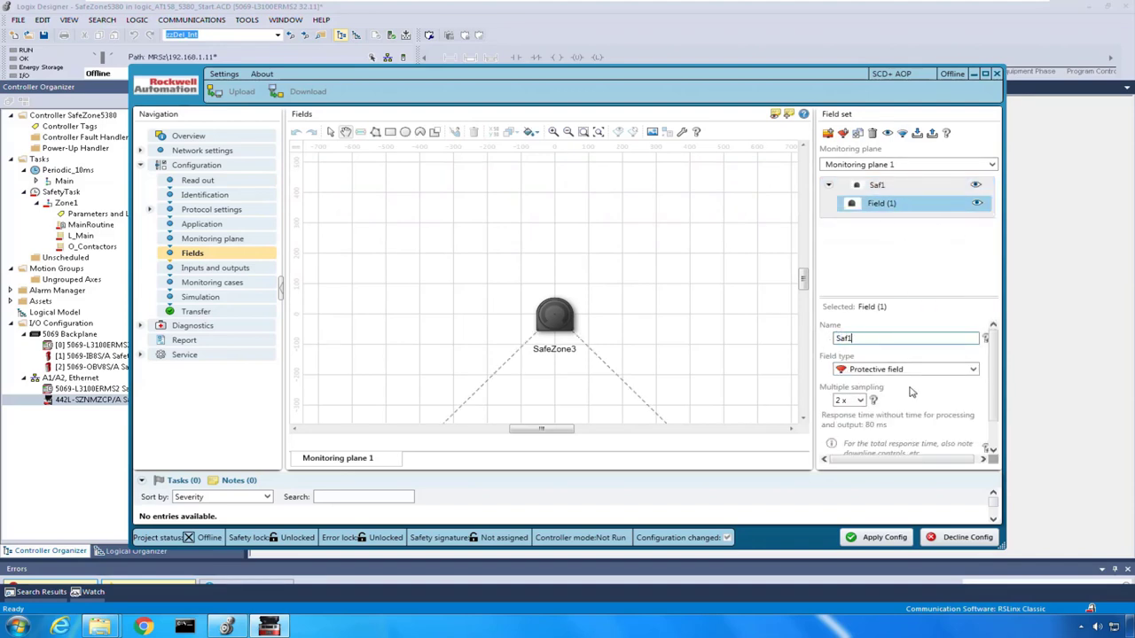
pyautogui.click(973, 371)
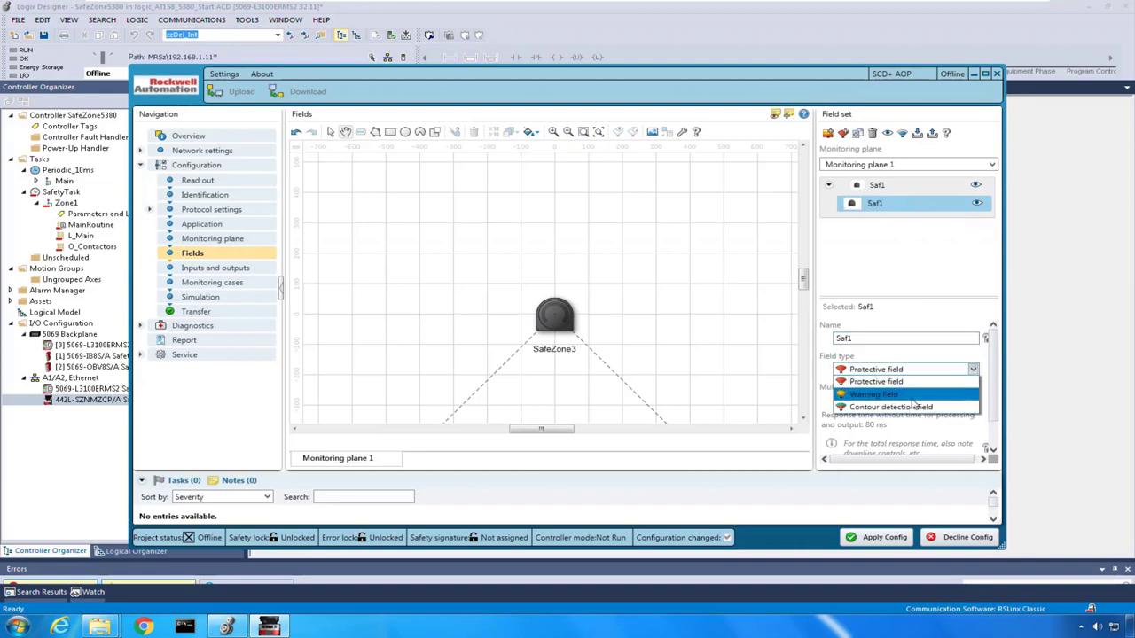
pyautogui.click(973, 371)
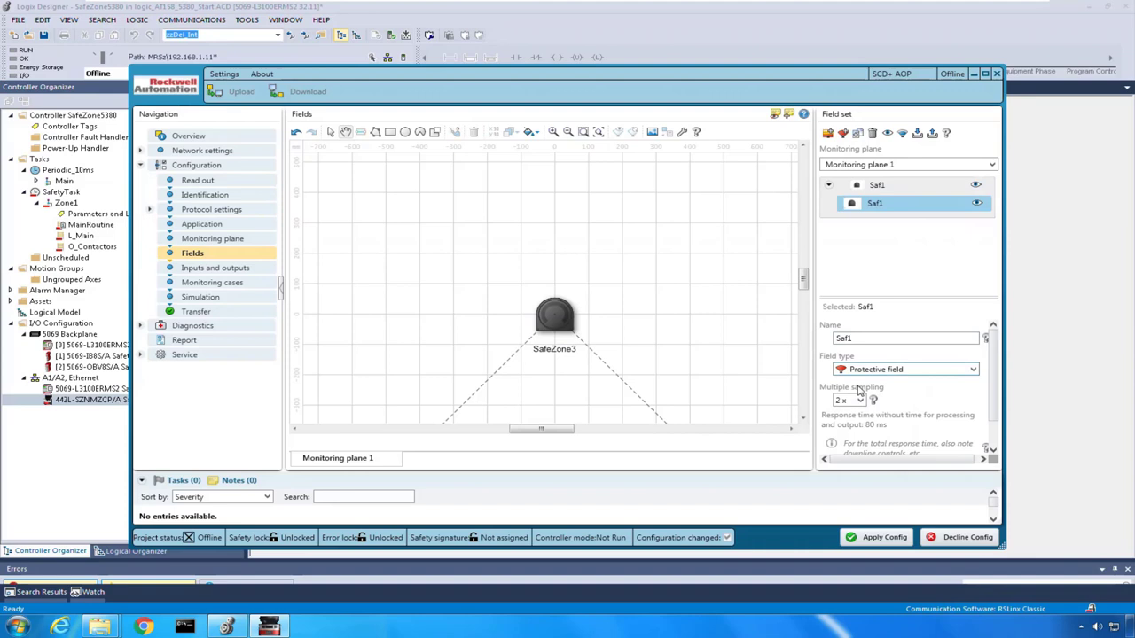
pyautogui.scroll(-1, 982, 371)
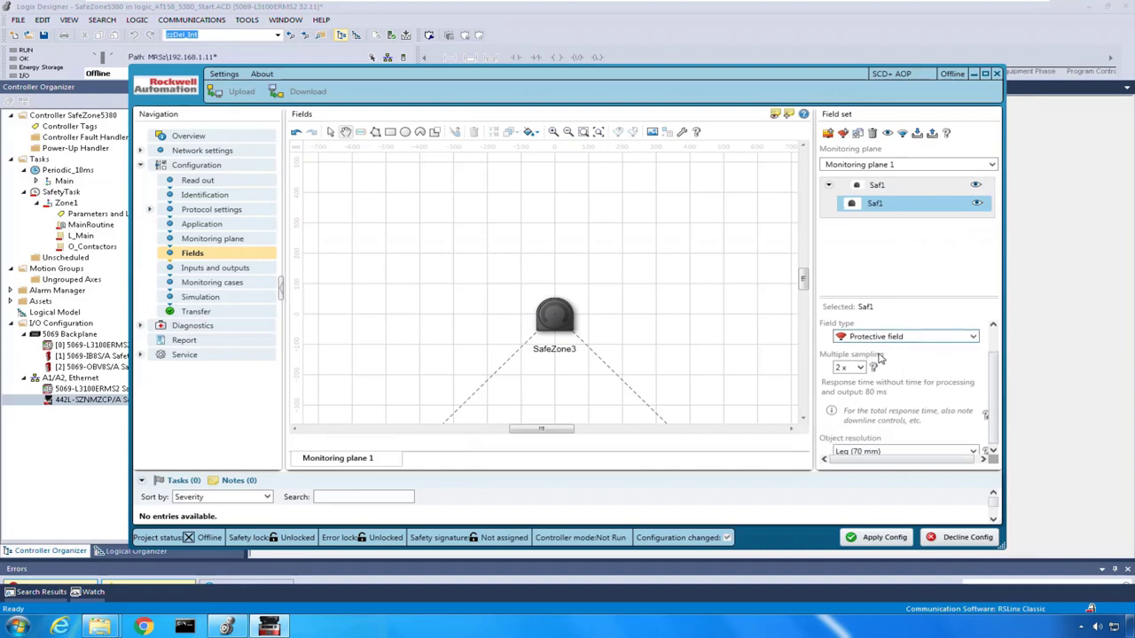
pyautogui.moveTo(995, 380); pyautogui.dragTo(994, 383)
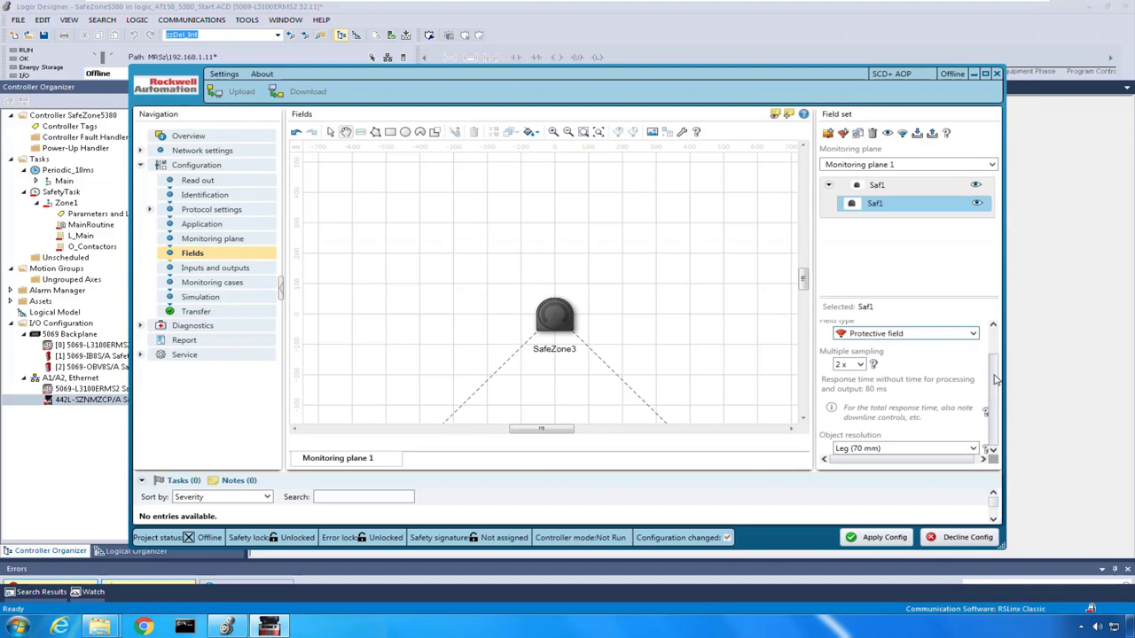
pyautogui.click(974, 449)
pyautogui.click(975, 450)
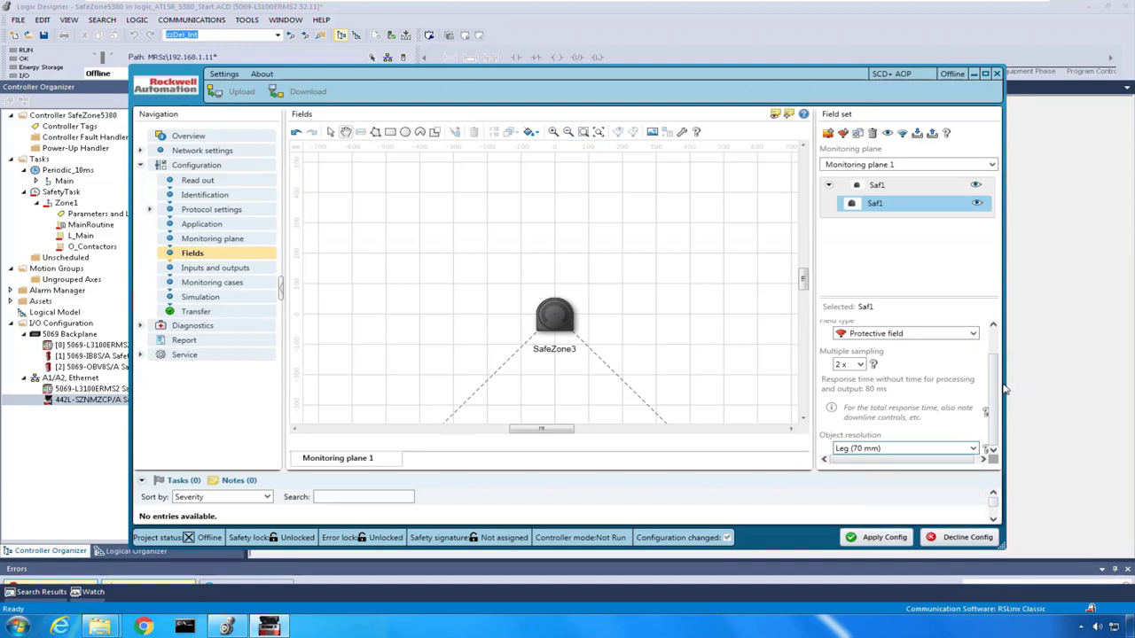
pyautogui.moveTo(1005, 388); pyautogui.dragTo(1006, 303)
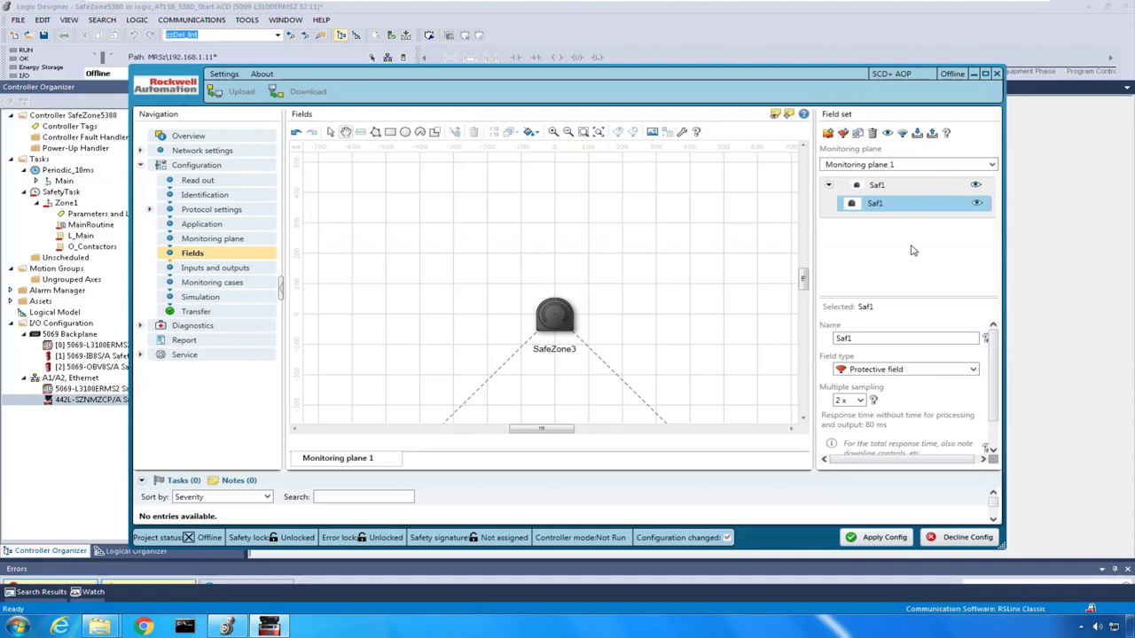
# Draw an arc protective field around SafeZone3 trimmed to the upper-left quarter.
pyautogui.click(423, 133)
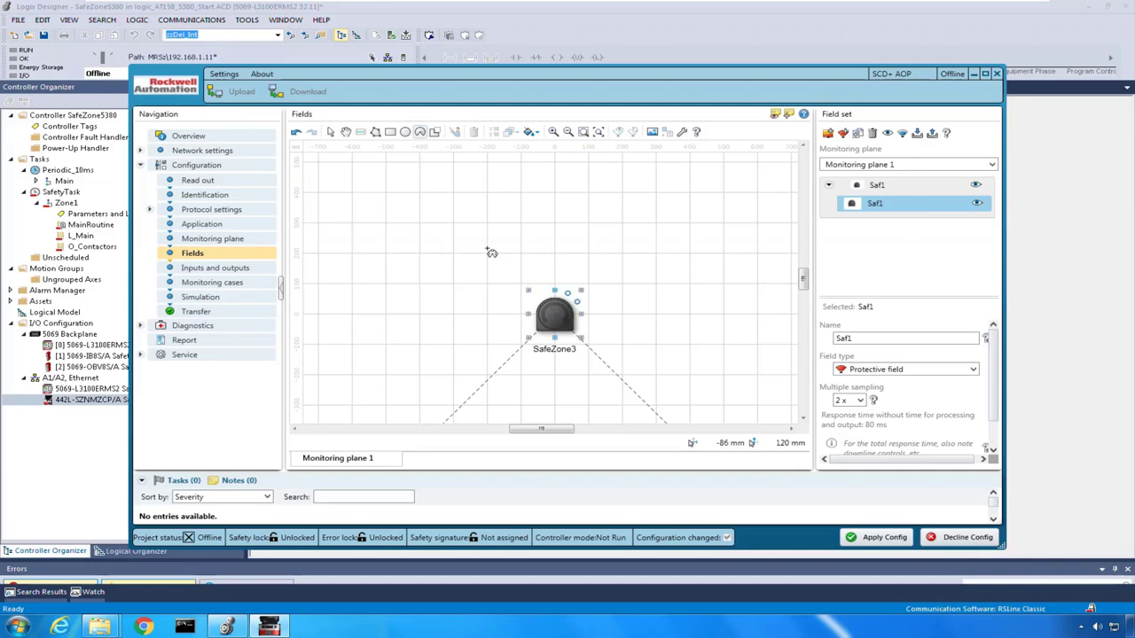
pyautogui.click(425, 213)
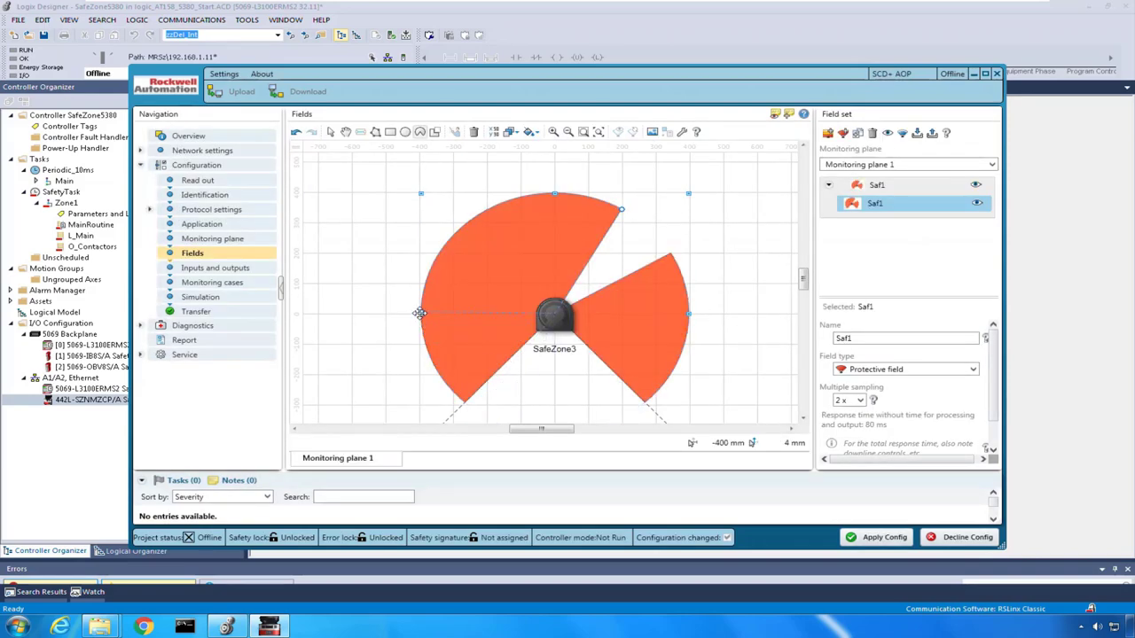
pyautogui.click(423, 312)
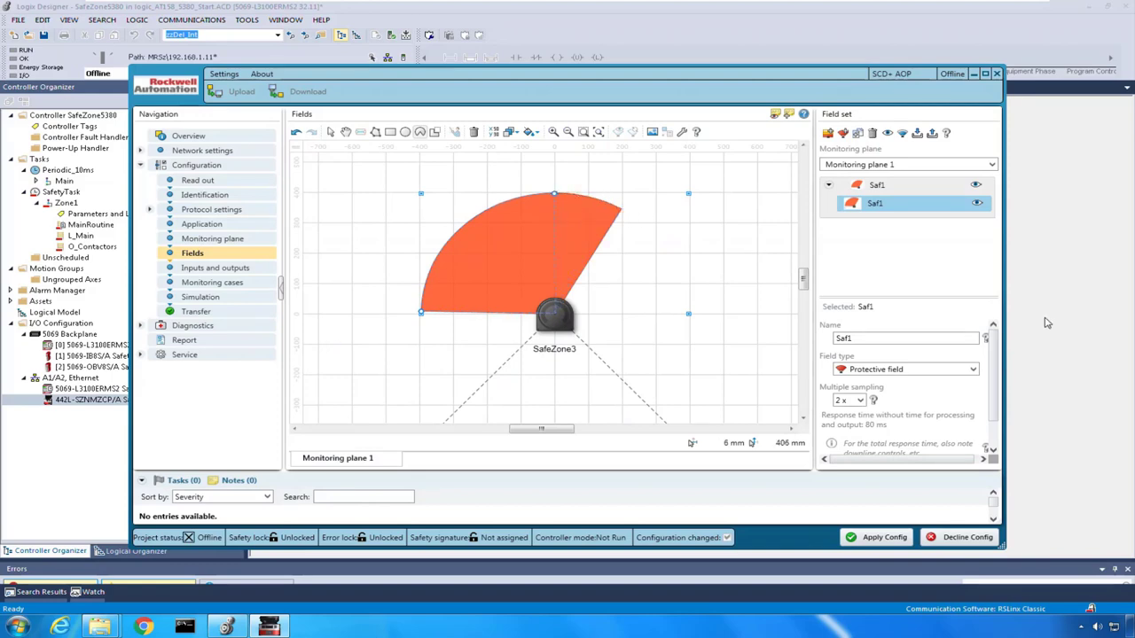
# Name the field SafLeftFront and give its field set the same name.
pyautogui.click(871, 338)
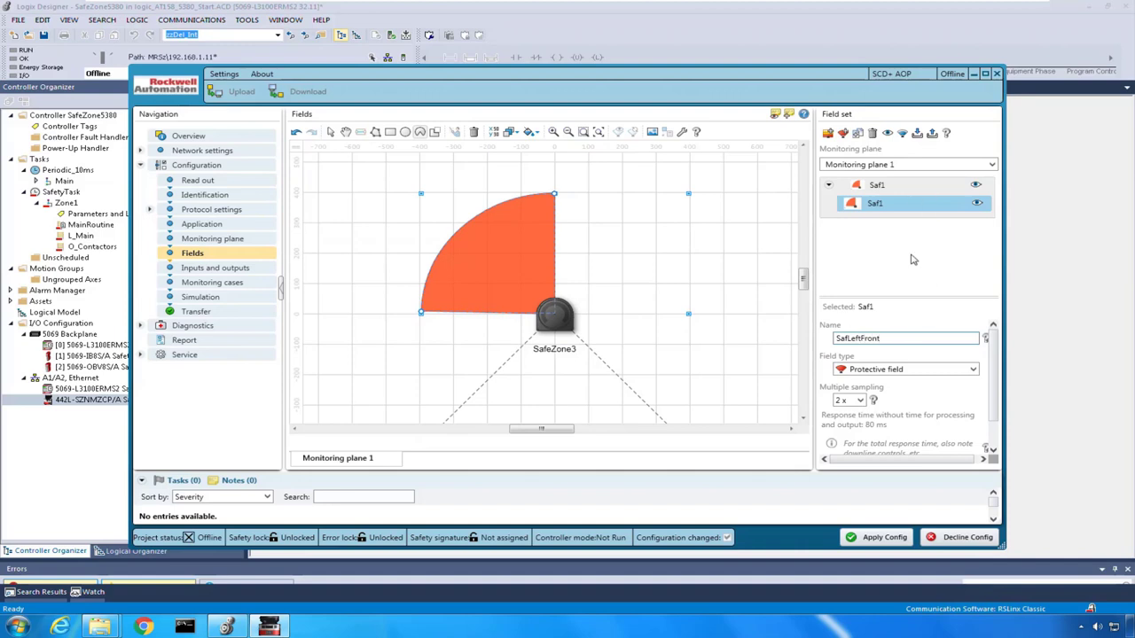
pyautogui.moveTo(874, 343); pyautogui.dragTo(832, 346)
pyautogui.hotkey('ctrl', 'c')
pyautogui.click(875, 188)
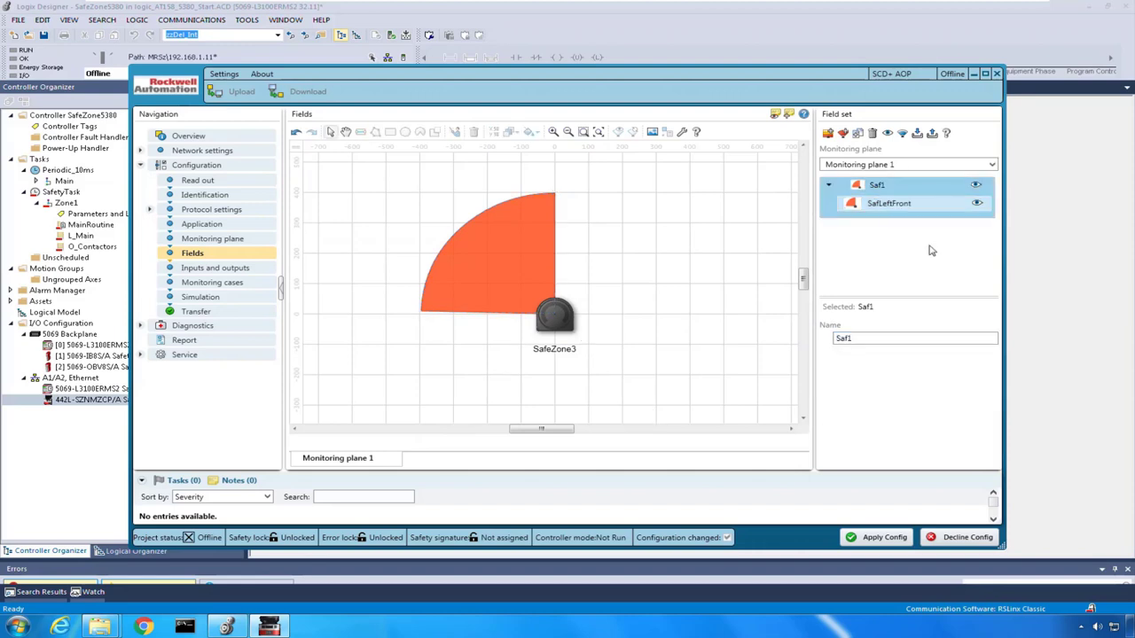
pyautogui.doubleClick(874, 338)
pyautogui.hotkey('ctrl', 'v')
pyautogui.press('Return')
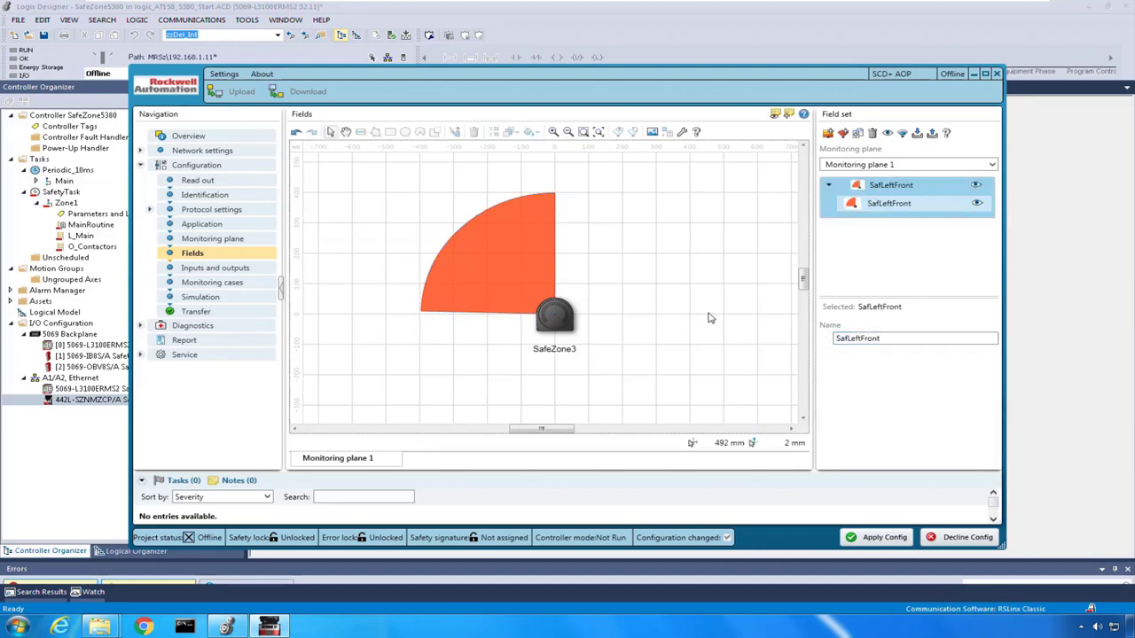
# Add a second field set and name it SafRightFront.
pyautogui.click(829, 133)
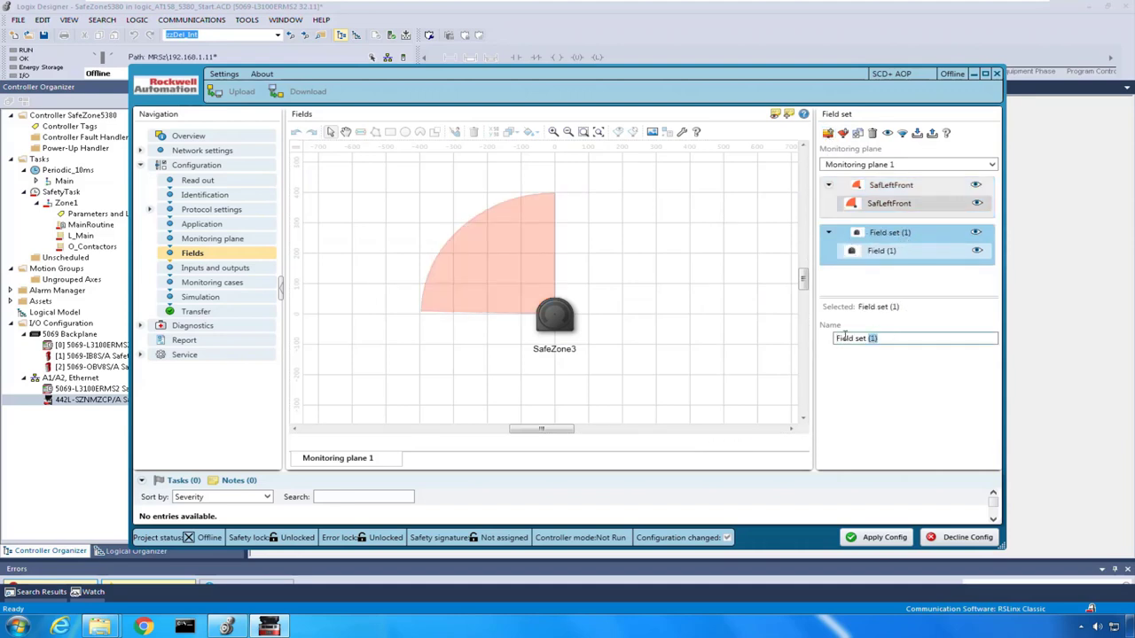
pyautogui.moveTo(894, 338); pyautogui.dragTo(808, 337)
pyautogui.write('SafRightFront')
pyautogui.click(949, 252)
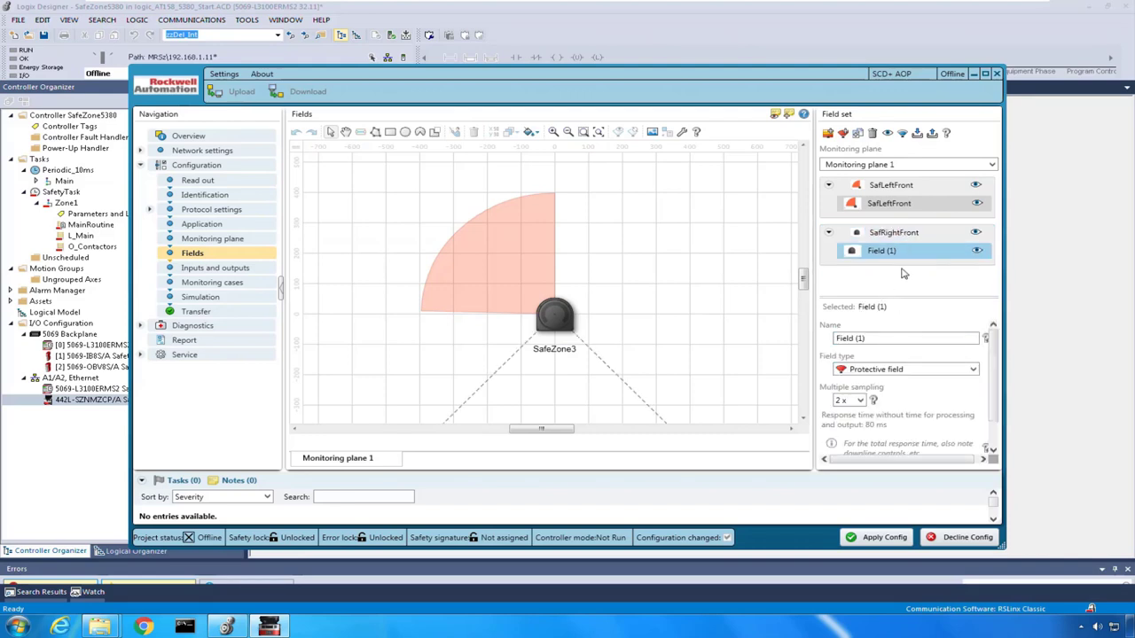
# Rename its field to SafRightFront, fixing a wrong paste, and keep it a Protective field.
pyautogui.click(913, 235)
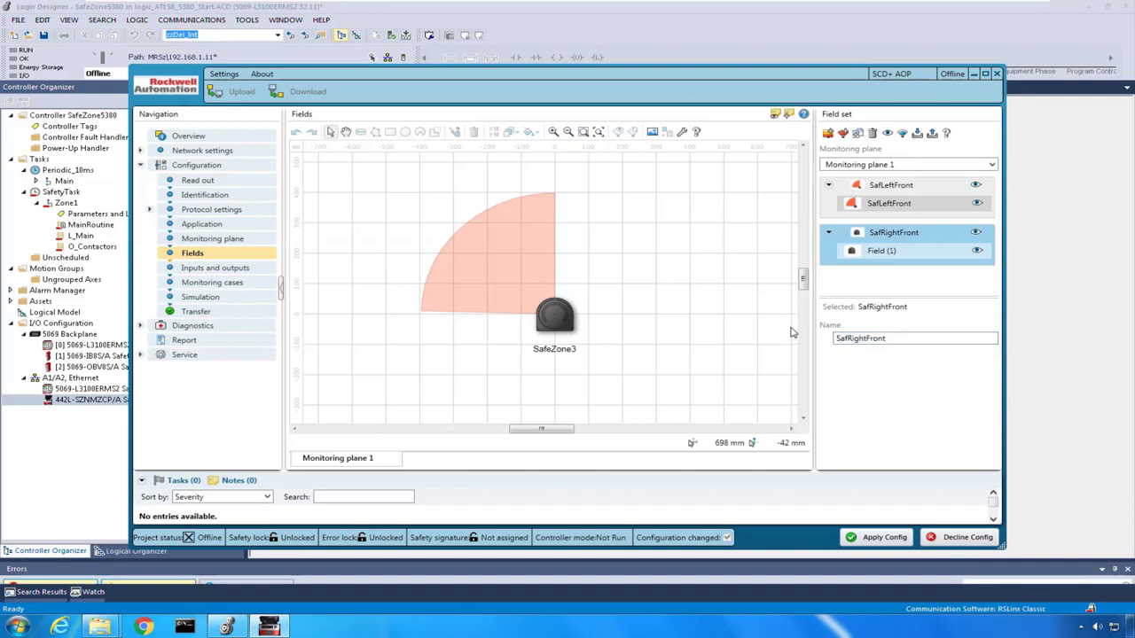
pyautogui.click(882, 251)
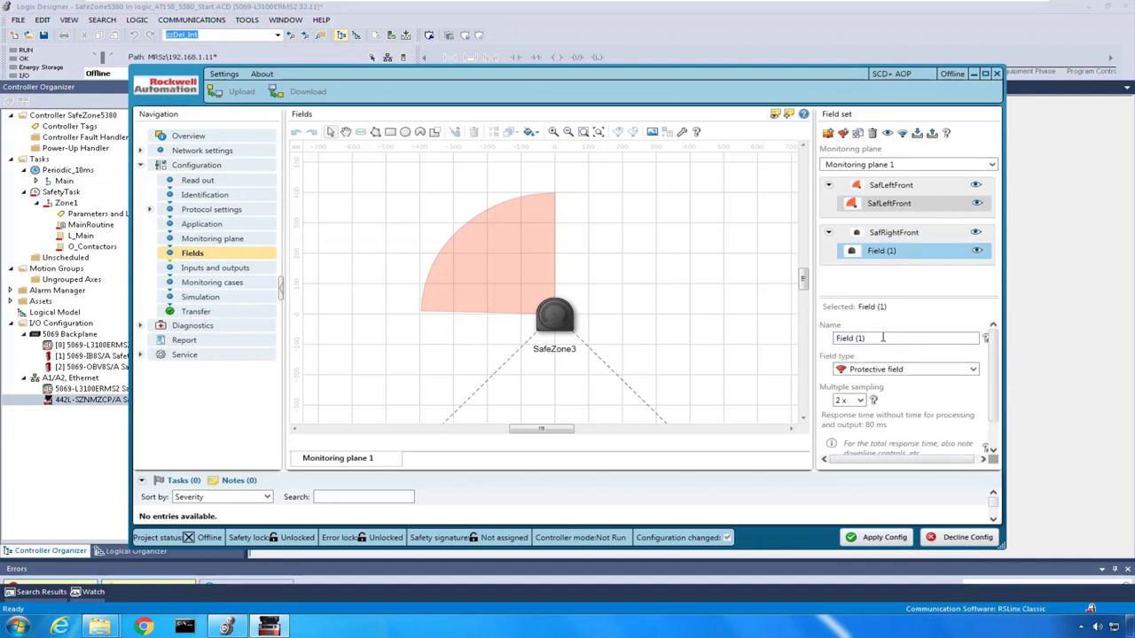
pyautogui.tripleClick(882, 337)
pyautogui.hotkey('ctrl', 'v')
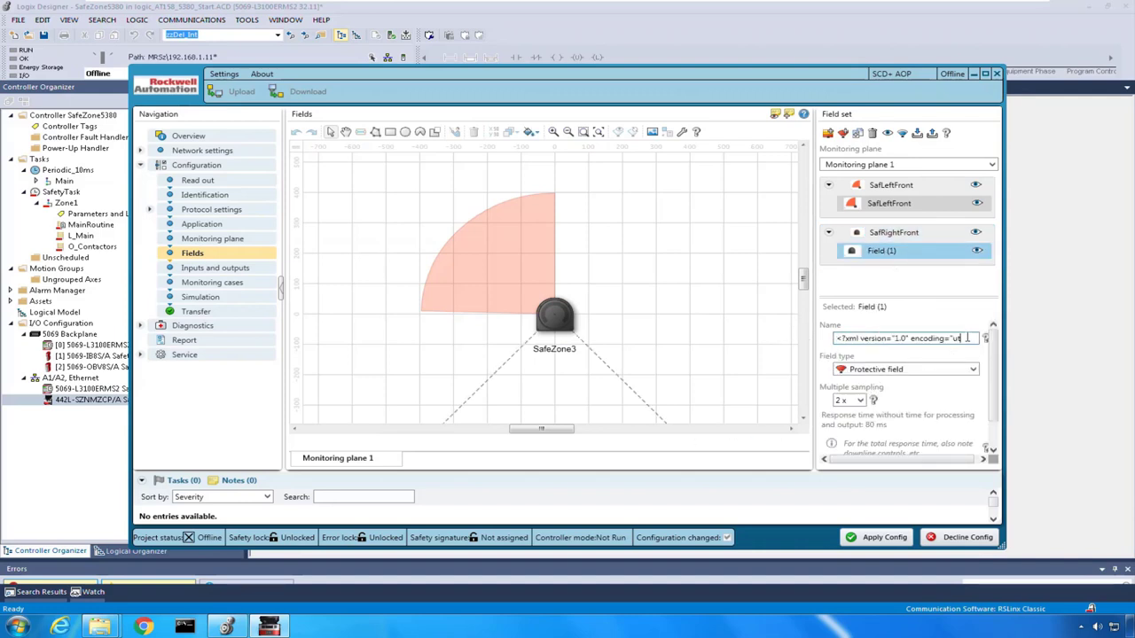
pyautogui.click(795, 329)
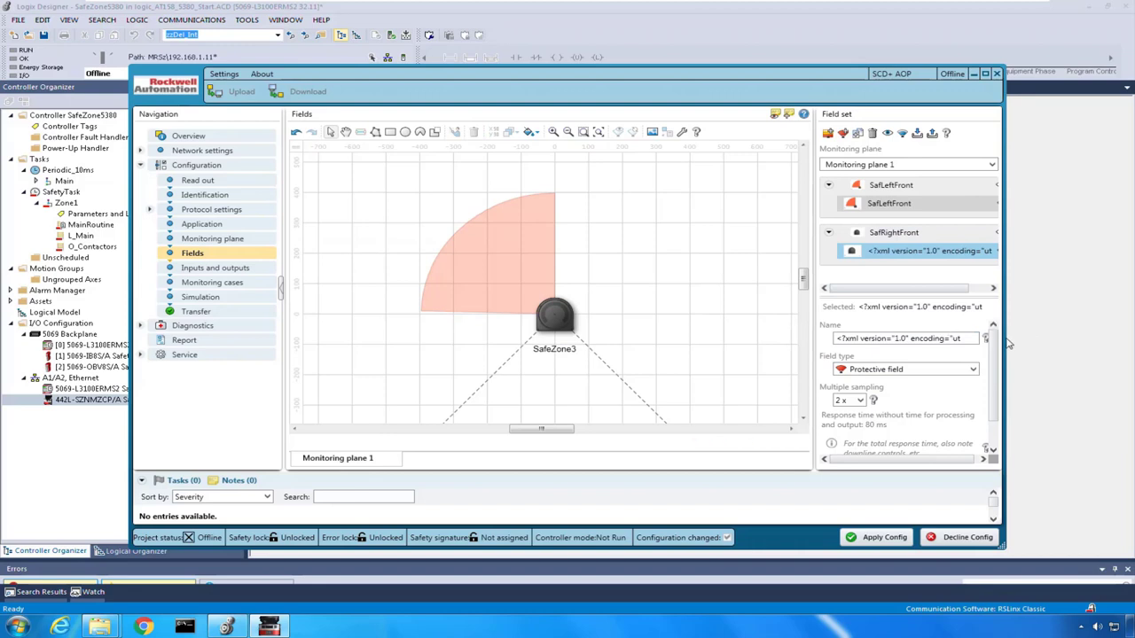
pyautogui.moveTo(965, 339); pyautogui.dragTo(830, 353)
pyautogui.write('SafRightFront')
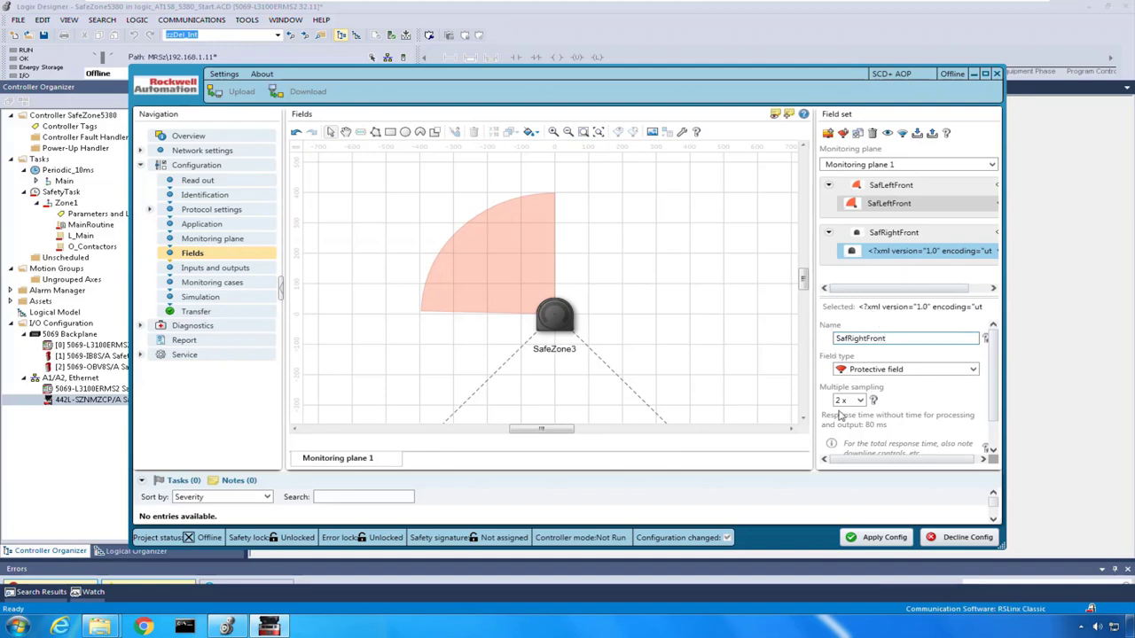
pyautogui.click(970, 370)
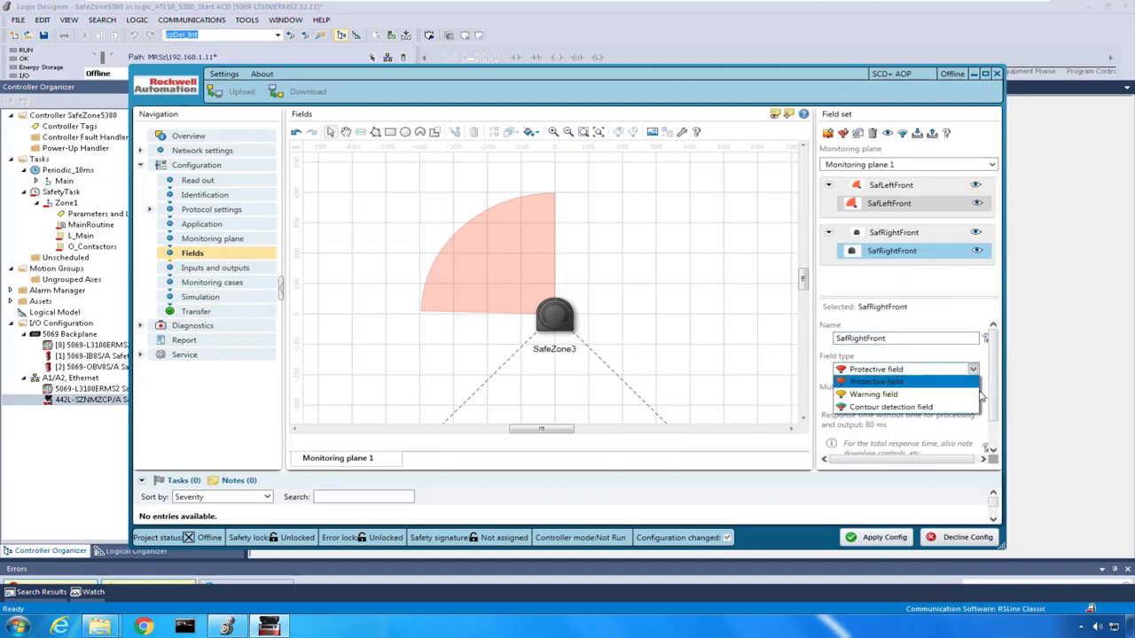
pyautogui.click(927, 380)
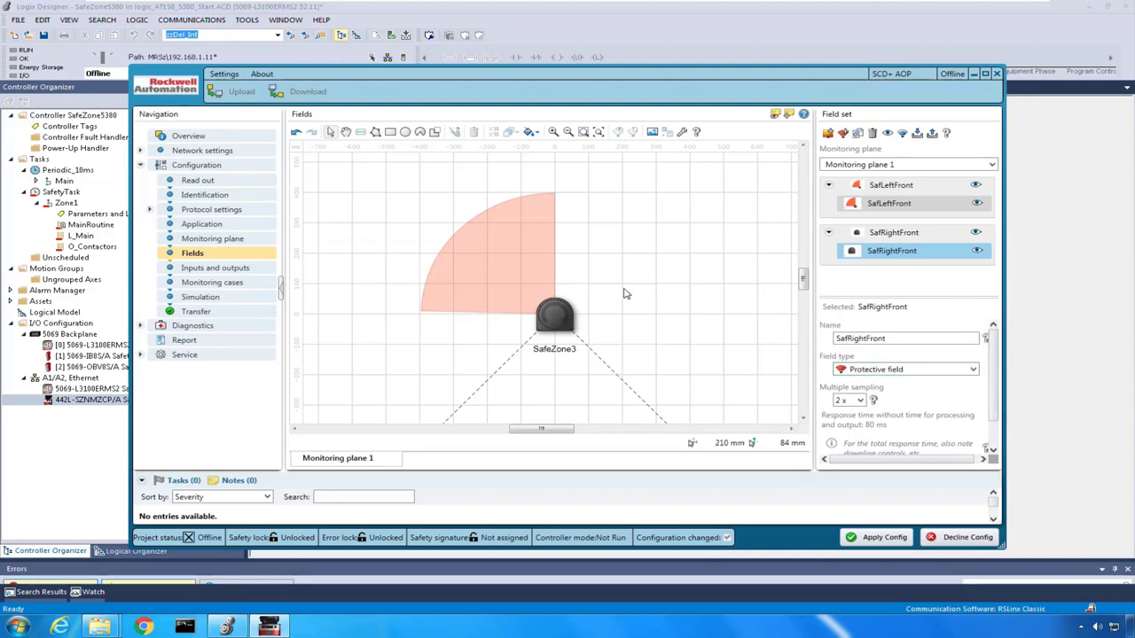
# Draw a quarter-sector protective field centred on SafeZone3, sweeping from straight ahead to its right.
pyautogui.click(421, 132)
pyautogui.click(554, 315)
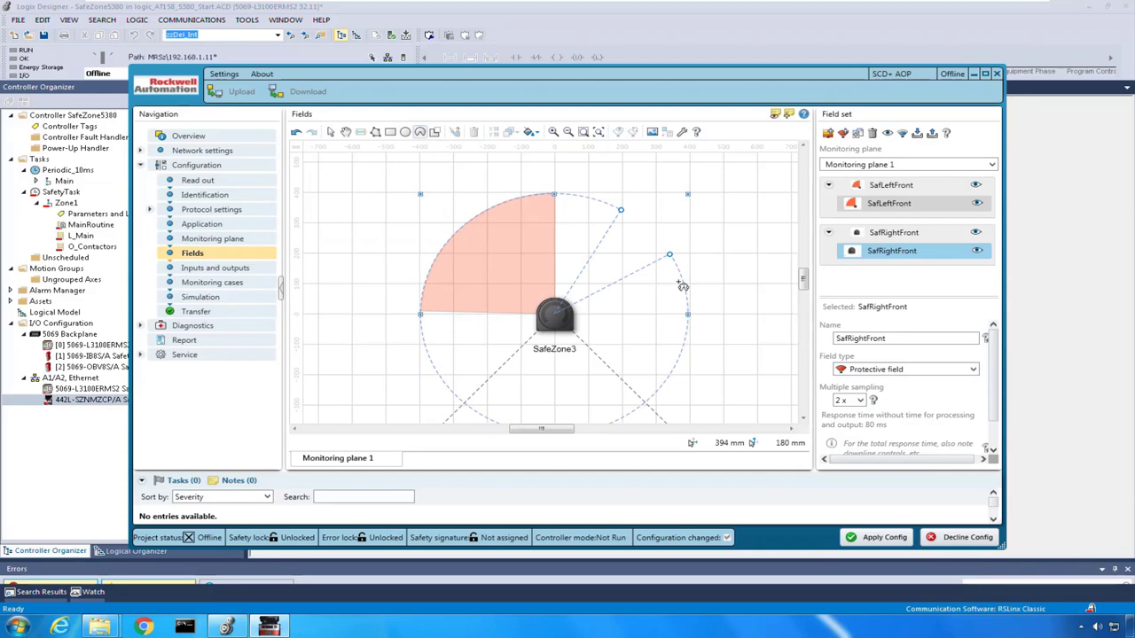
pyautogui.click(671, 262)
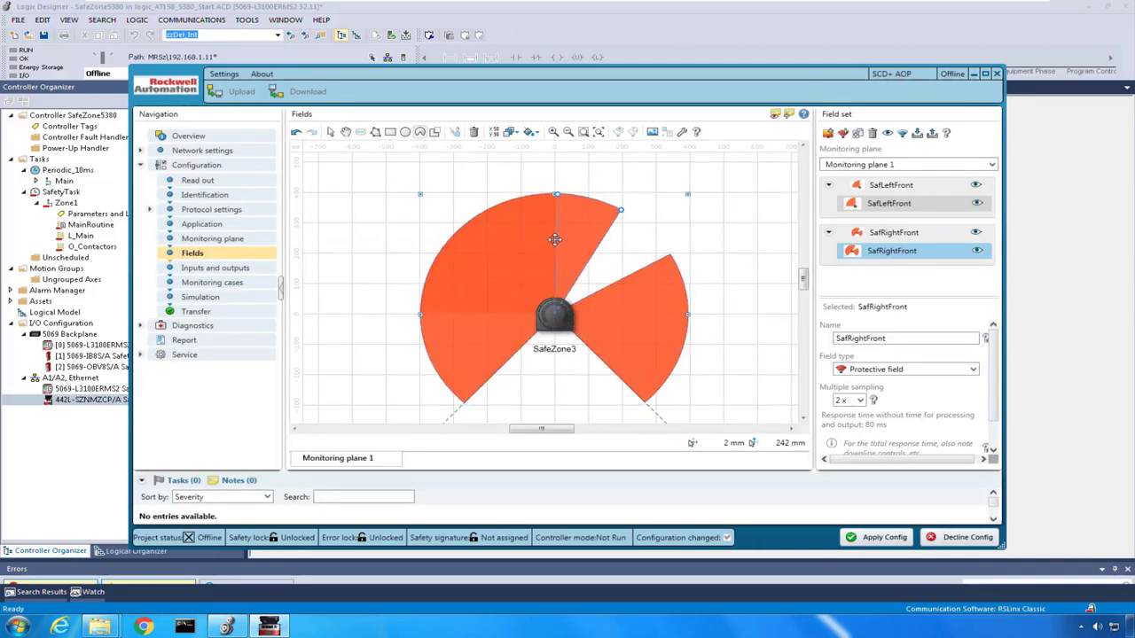
pyautogui.click(620, 211)
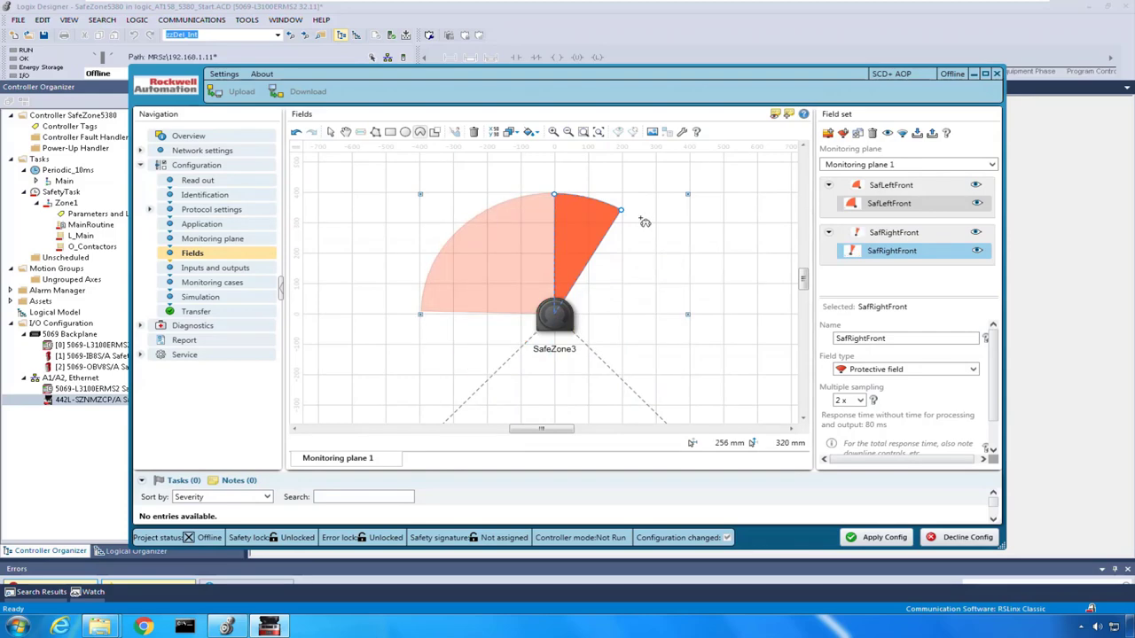
pyautogui.moveTo(626, 218); pyautogui.dragTo(694, 321)
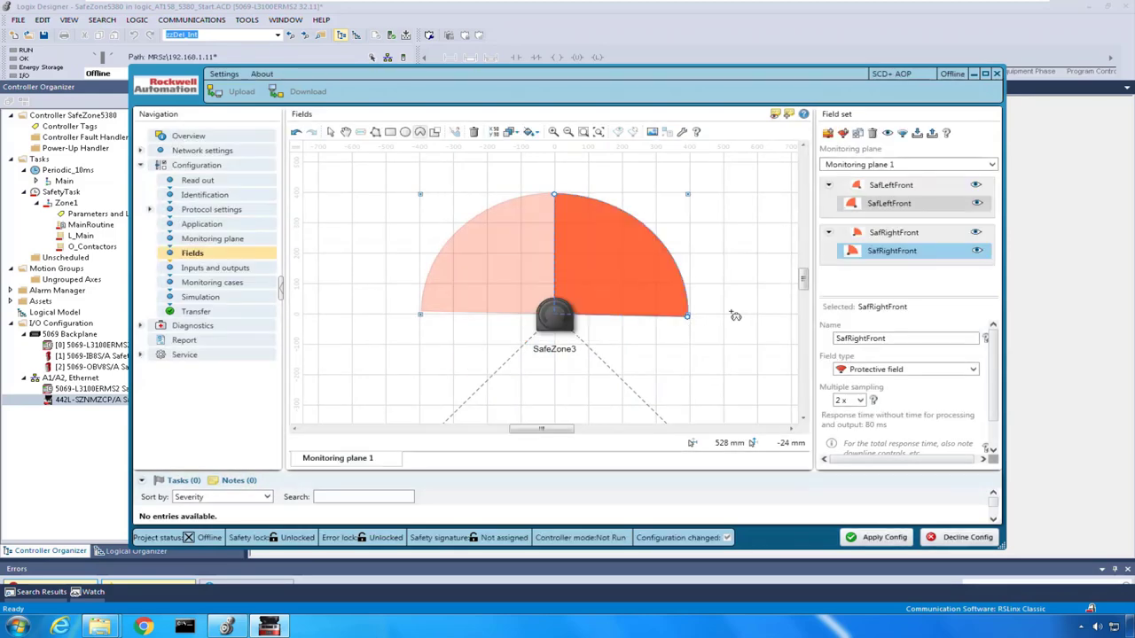
# Add a third field set and name it WarnLeftFront.
pyautogui.click(828, 133)
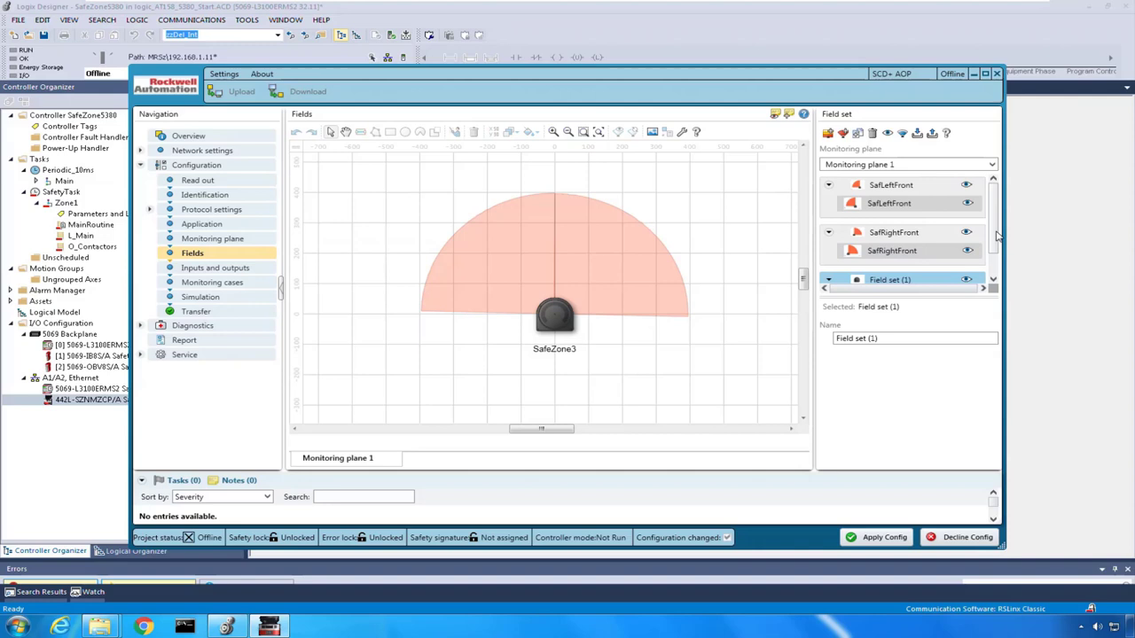
pyautogui.moveTo(997, 235); pyautogui.dragTo(983, 288)
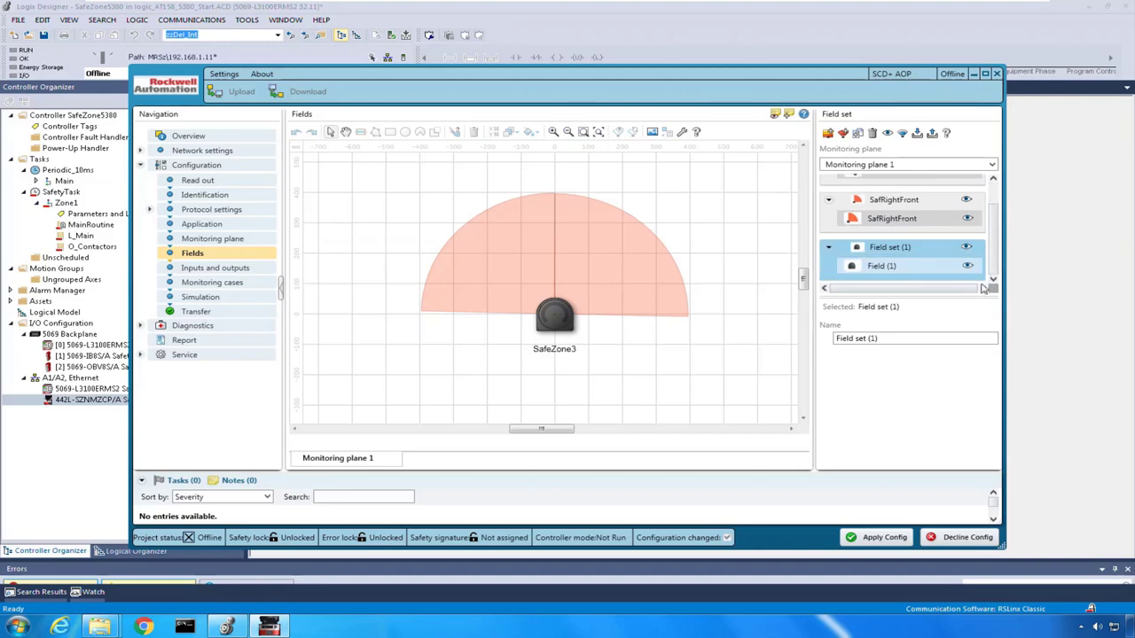
pyautogui.click(904, 338)
pyautogui.moveTo(872, 338); pyautogui.dragTo(834, 350)
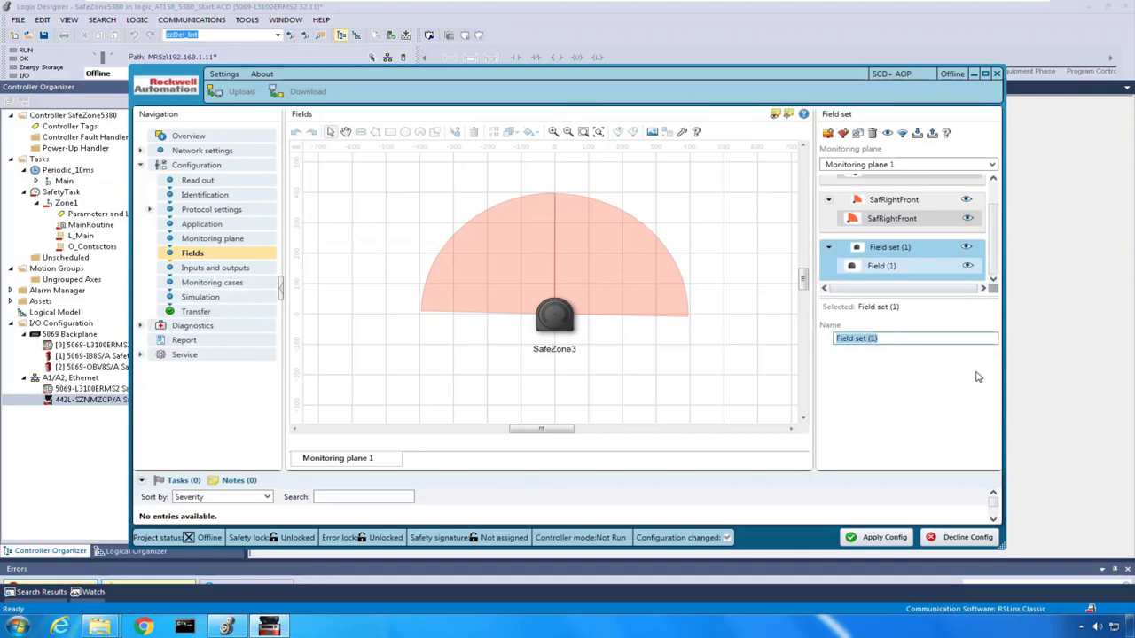
pyautogui.write('SafLeftFront')
pyautogui.press('Return')
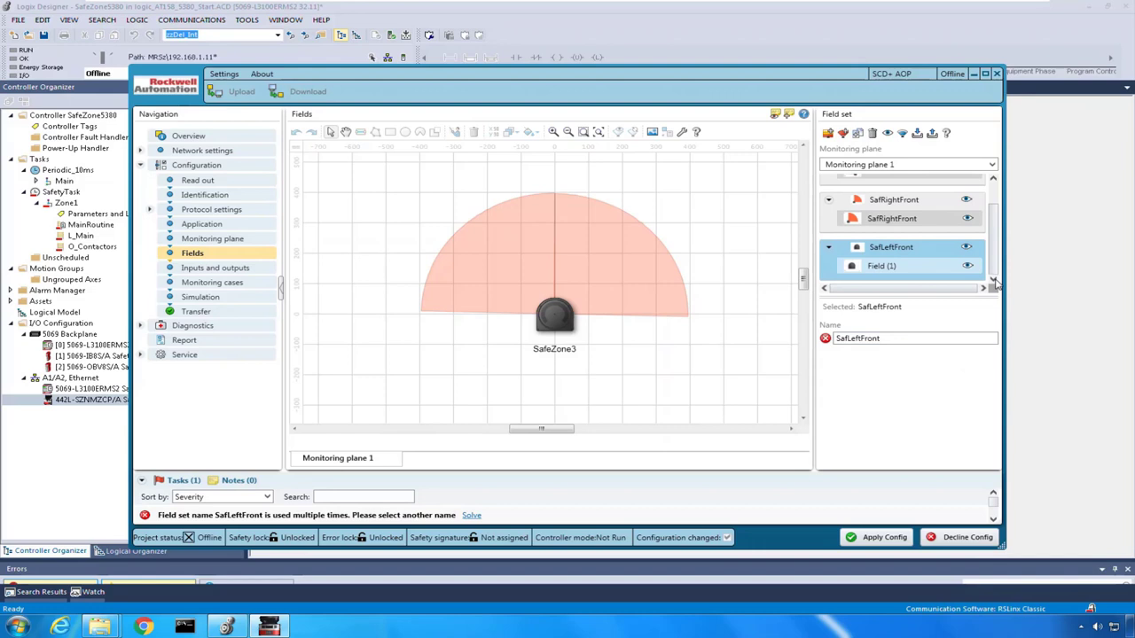
pyautogui.moveTo(847, 338); pyautogui.dragTo(836, 338)
pyautogui.press('BackSpace')
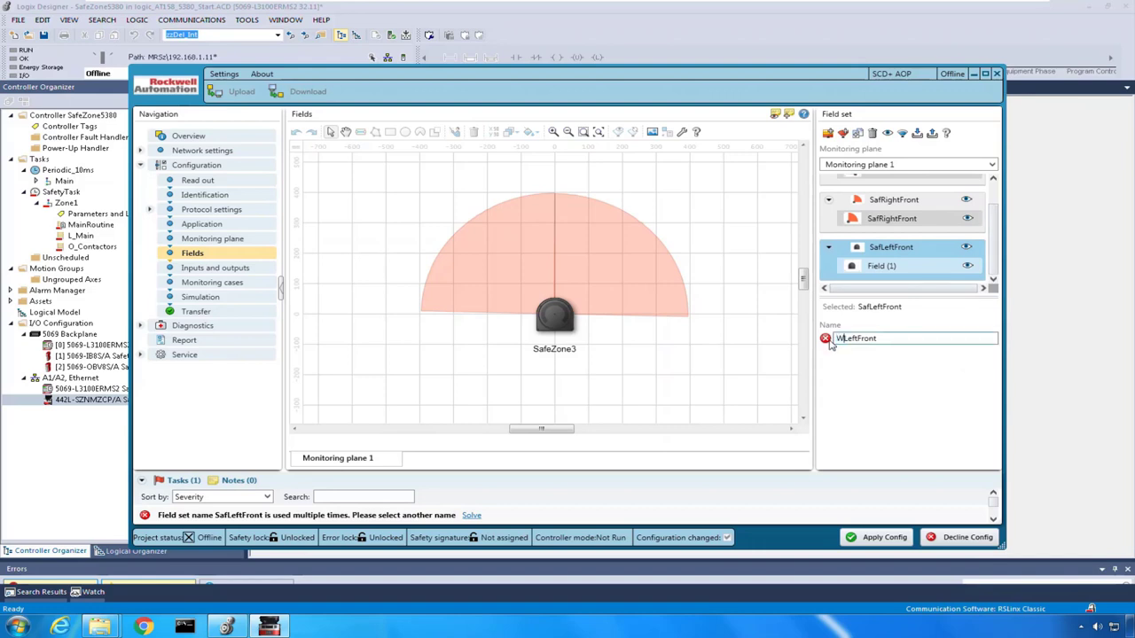
pyautogui.write('Warn')
pyautogui.press('Return')
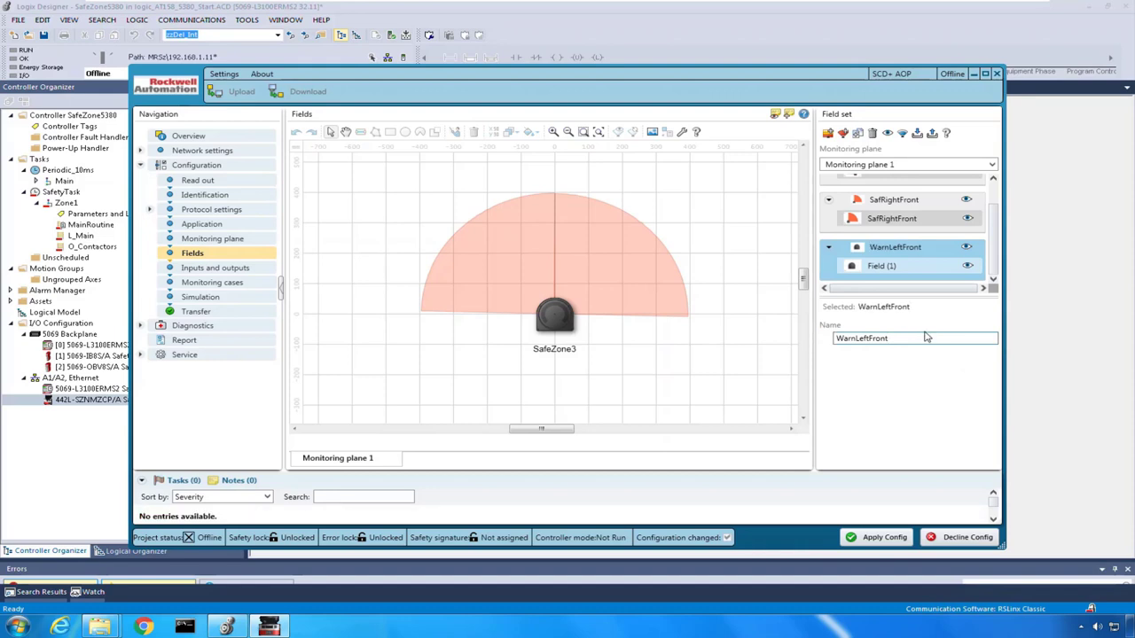
# Rename the set's field to WarnLeftFront, correcting a mistyped first attempt.
pyautogui.click(886, 268)
pyautogui.click(884, 338)
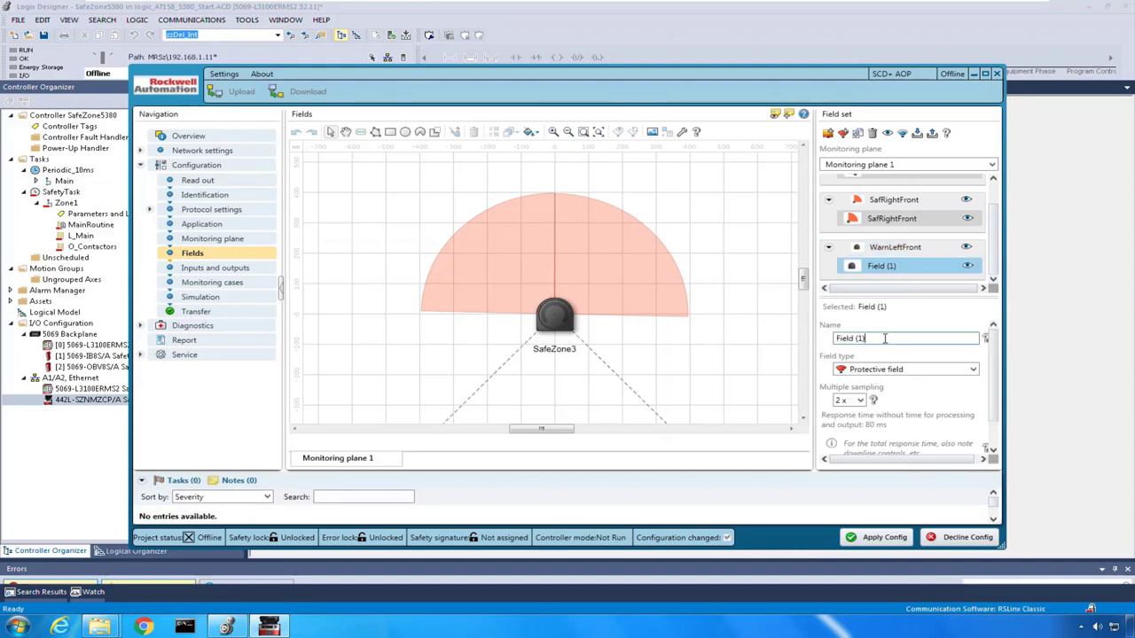
pyautogui.write('W')
pyautogui.press('Return')
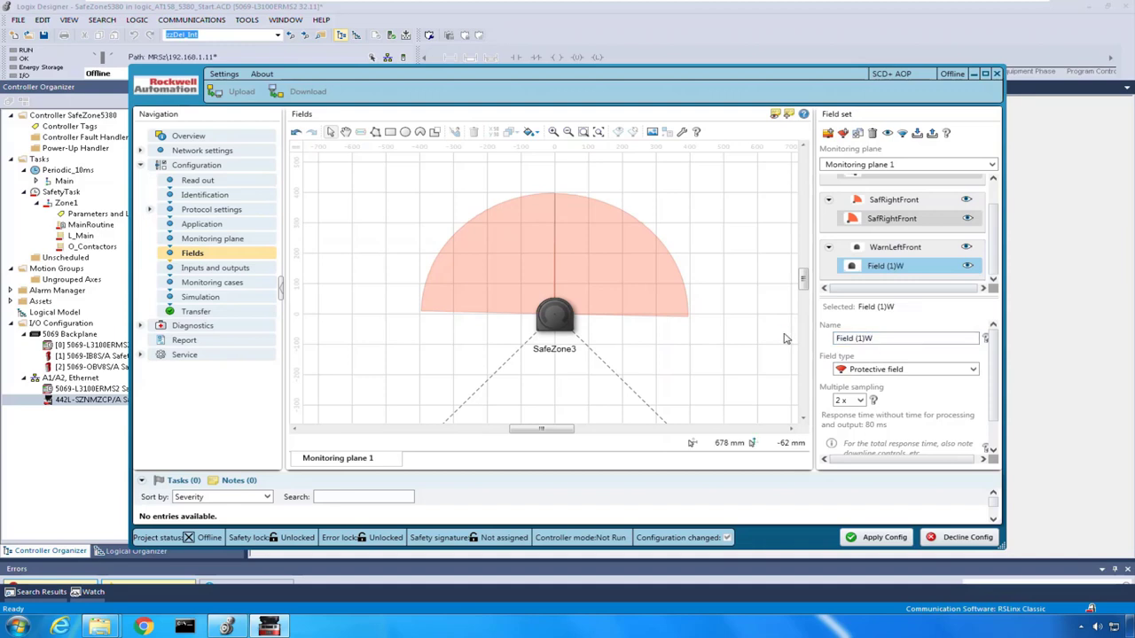
pyautogui.click(881, 339)
pyautogui.moveTo(881, 339); pyautogui.dragTo(818, 342)
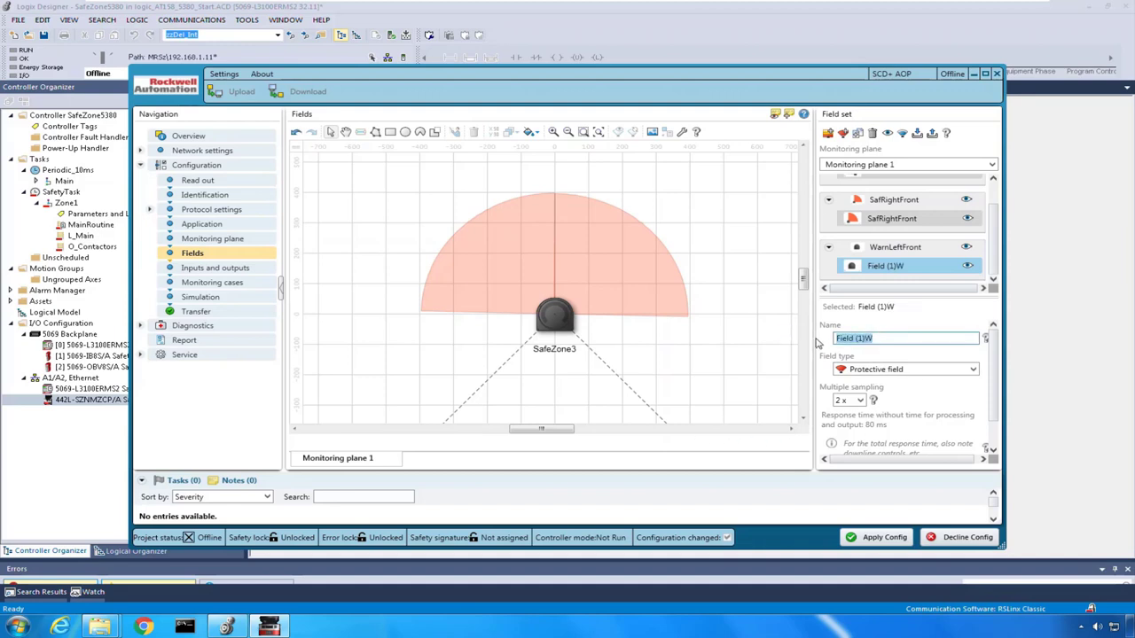
pyautogui.write('WarnLeftFront')
# Make WarnLeftFront a Warning field and undo the accidental SafeZone3 sensor moves.
pyautogui.click(972, 370)
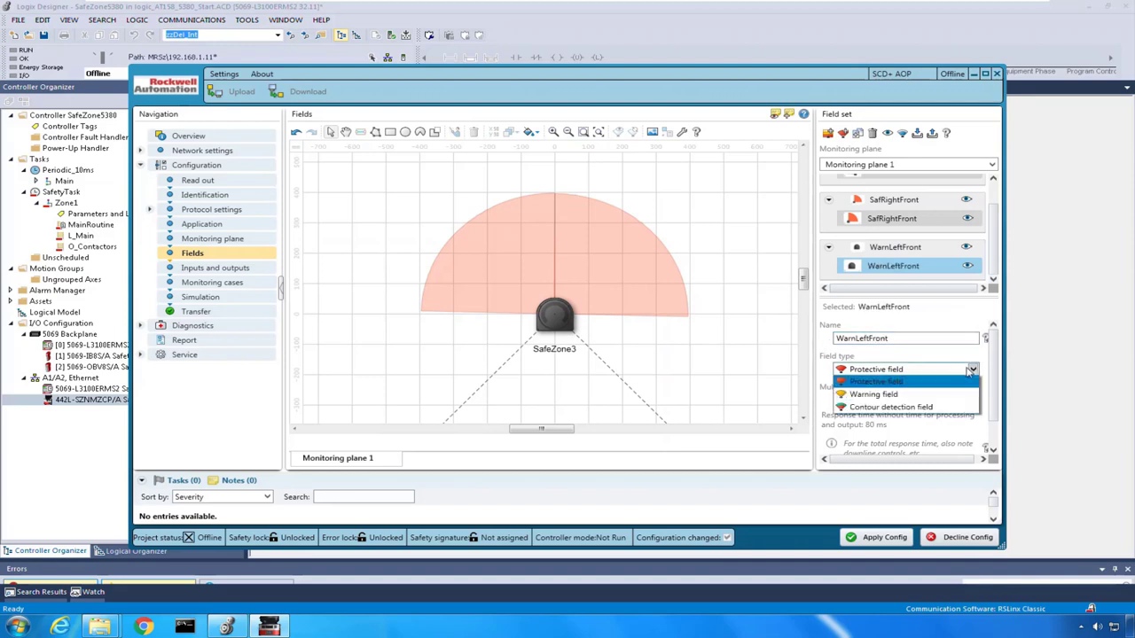
pyautogui.click(898, 393)
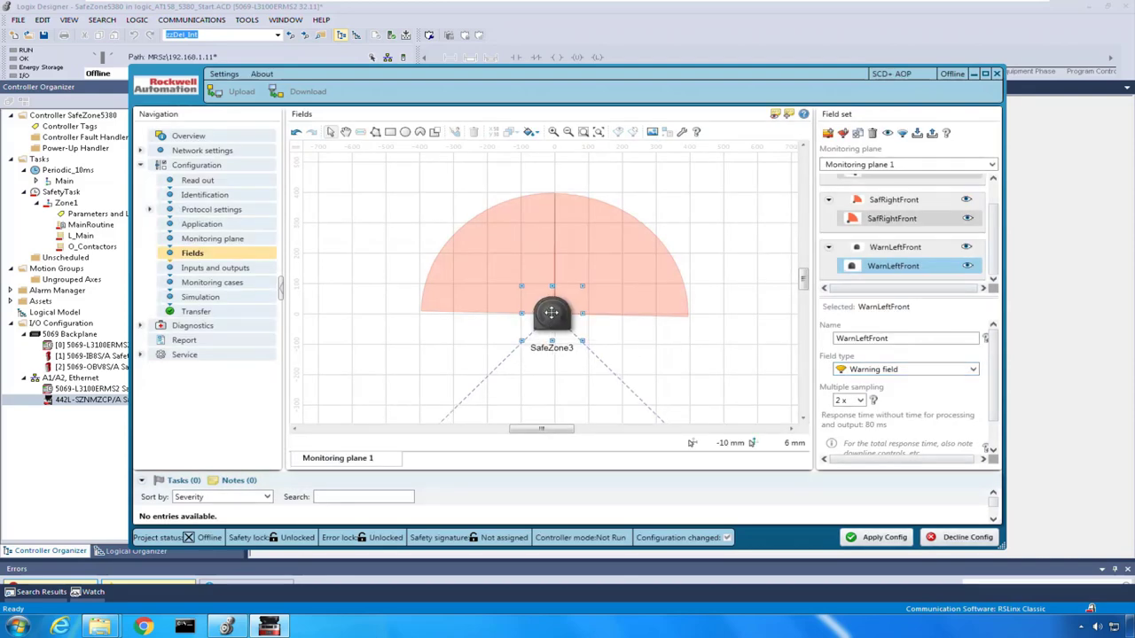
pyautogui.moveTo(555, 320); pyautogui.dragTo(423, 249)
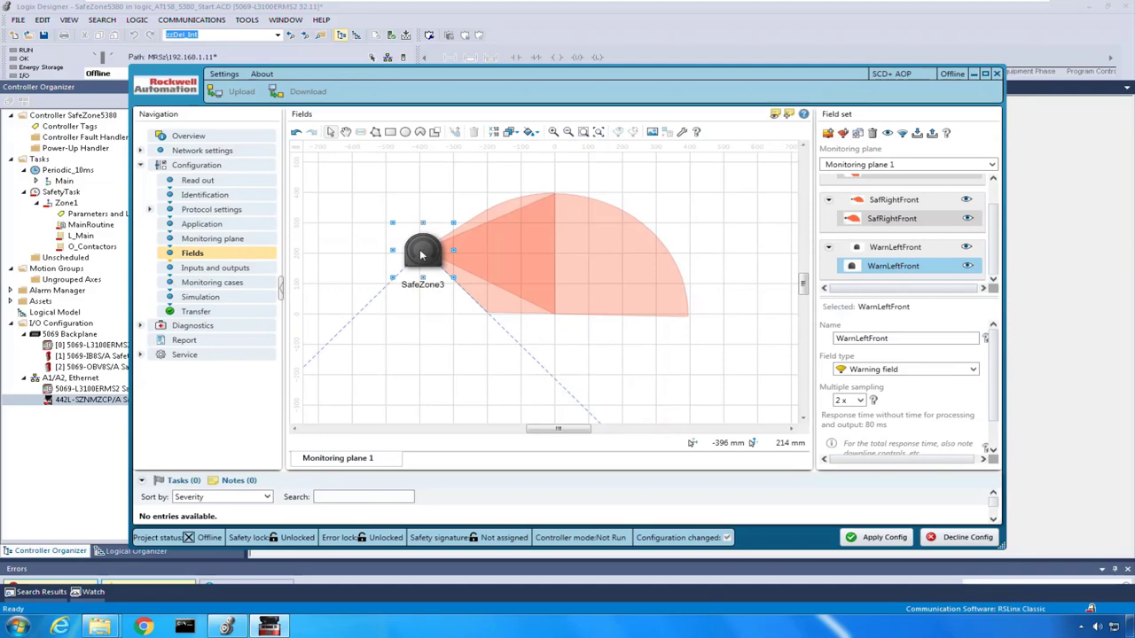
pyautogui.moveTo(421, 253); pyautogui.dragTo(551, 329)
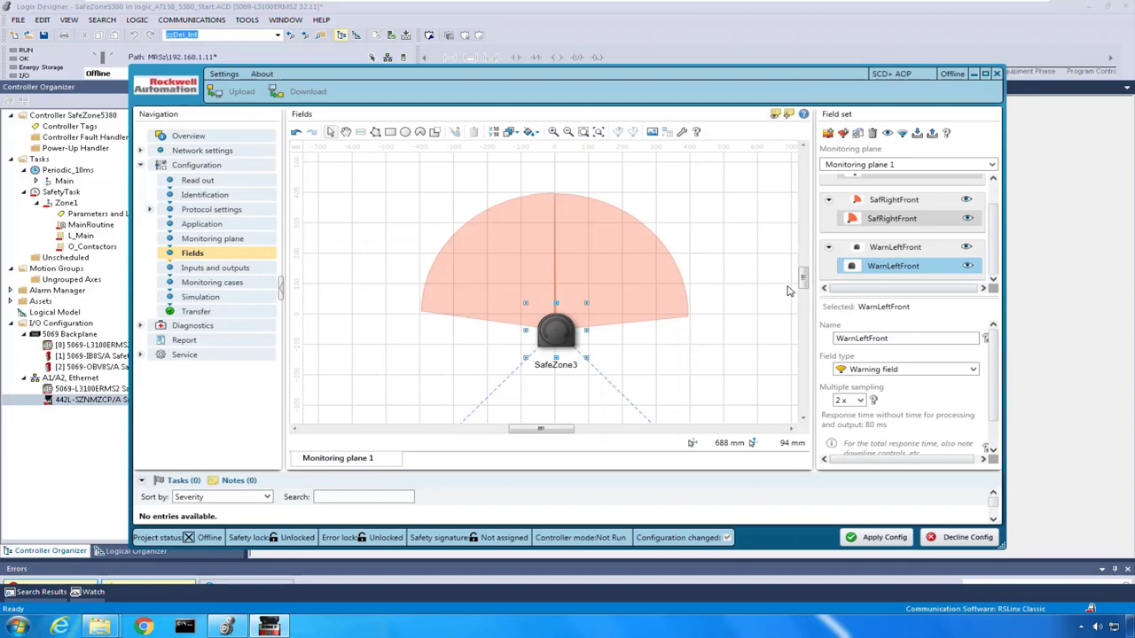
pyautogui.click(295, 133)
pyautogui.click(296, 133)
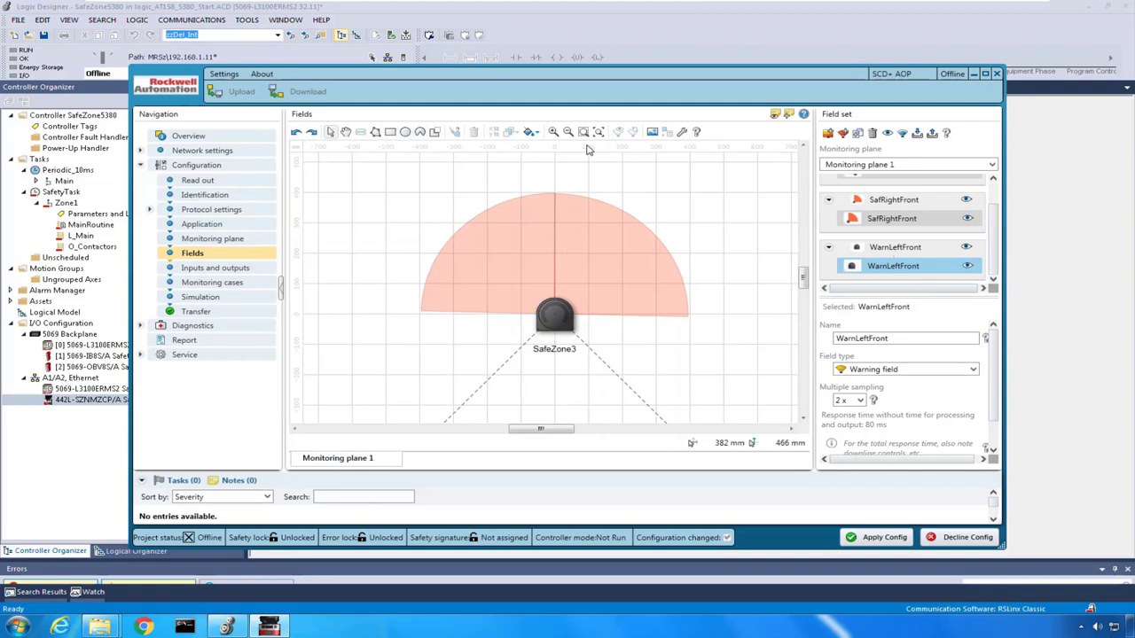
# Maximize the window and draw a sector warning field on SafeZone3, trimmed to the front-left quarter.
pyautogui.click(421, 133)
pyautogui.click(555, 316)
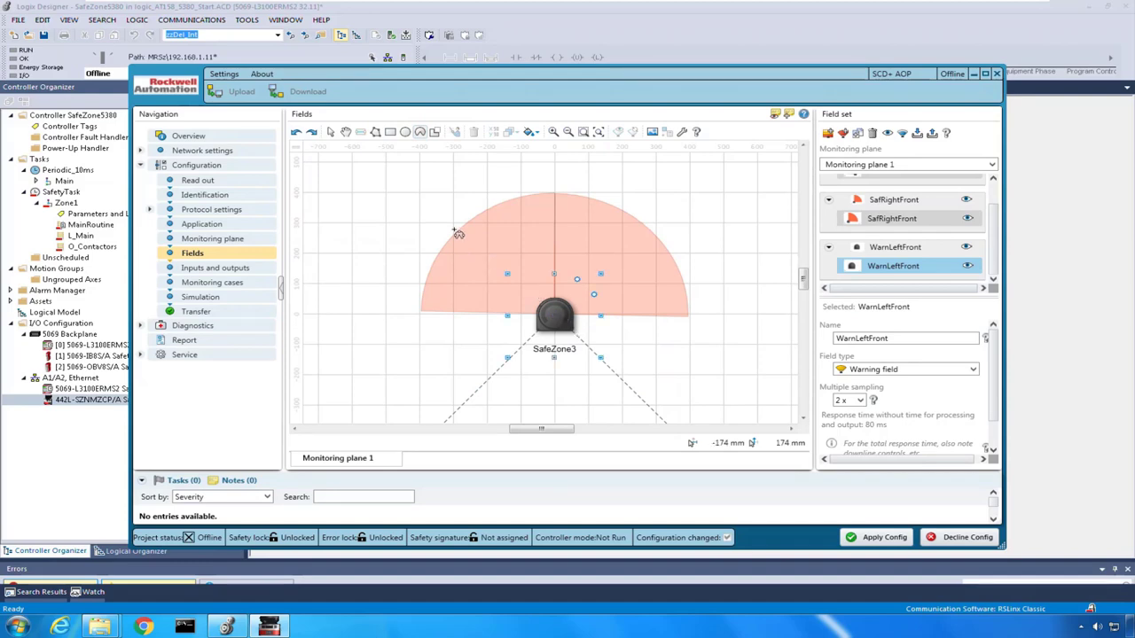
pyautogui.click(391, 187)
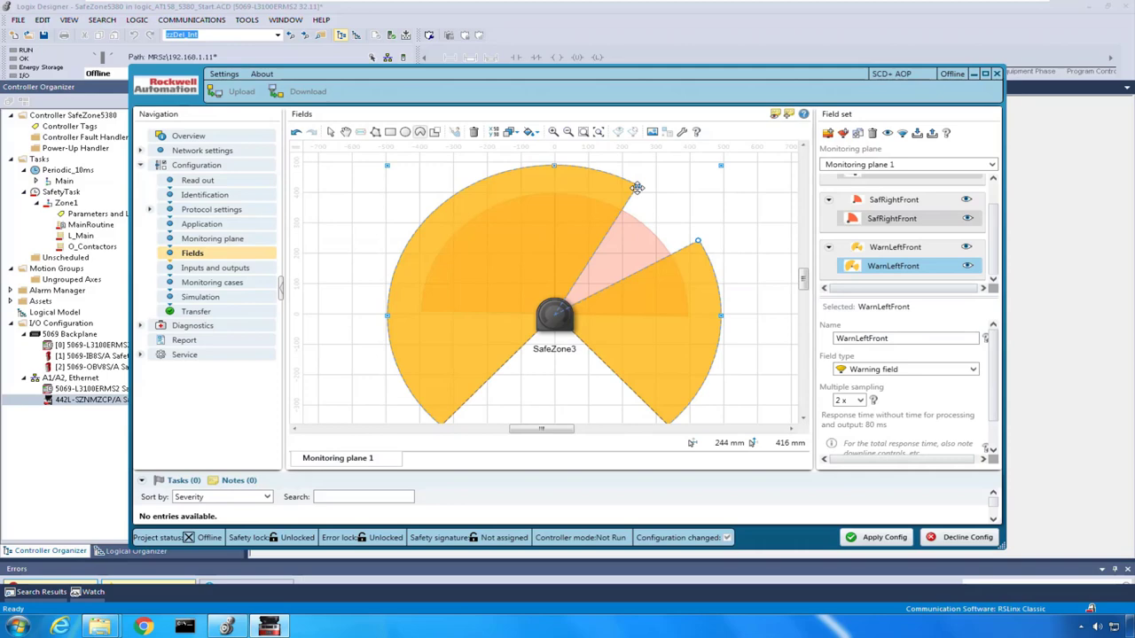
pyautogui.scroll(3, 564, 165)
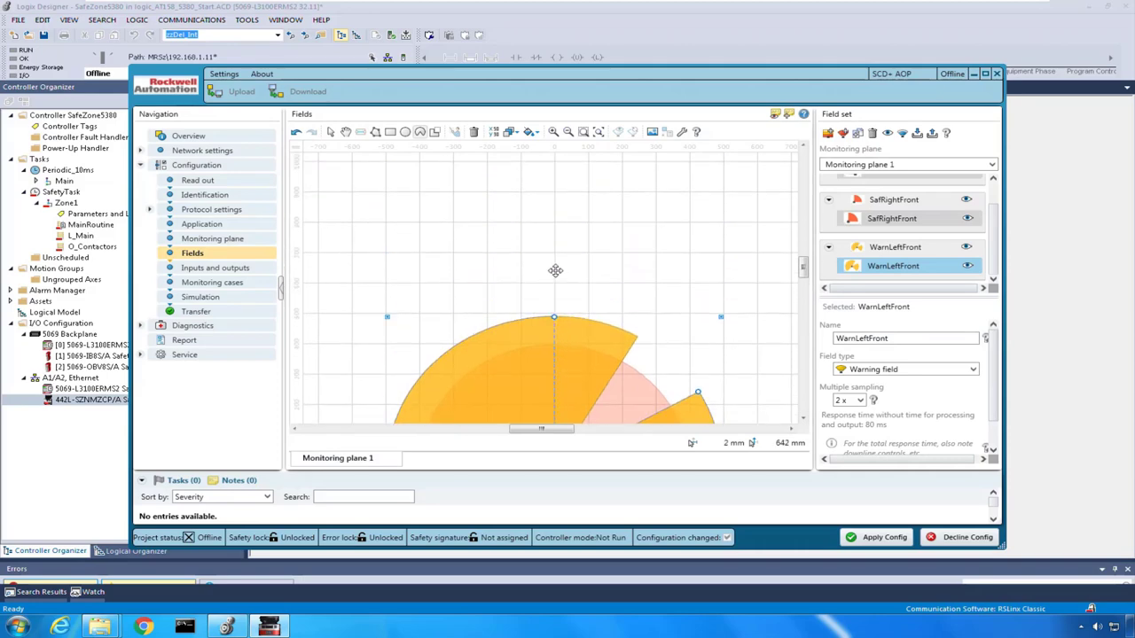
pyautogui.click(984, 73)
pyautogui.moveTo(934, 257); pyautogui.dragTo(933, 276)
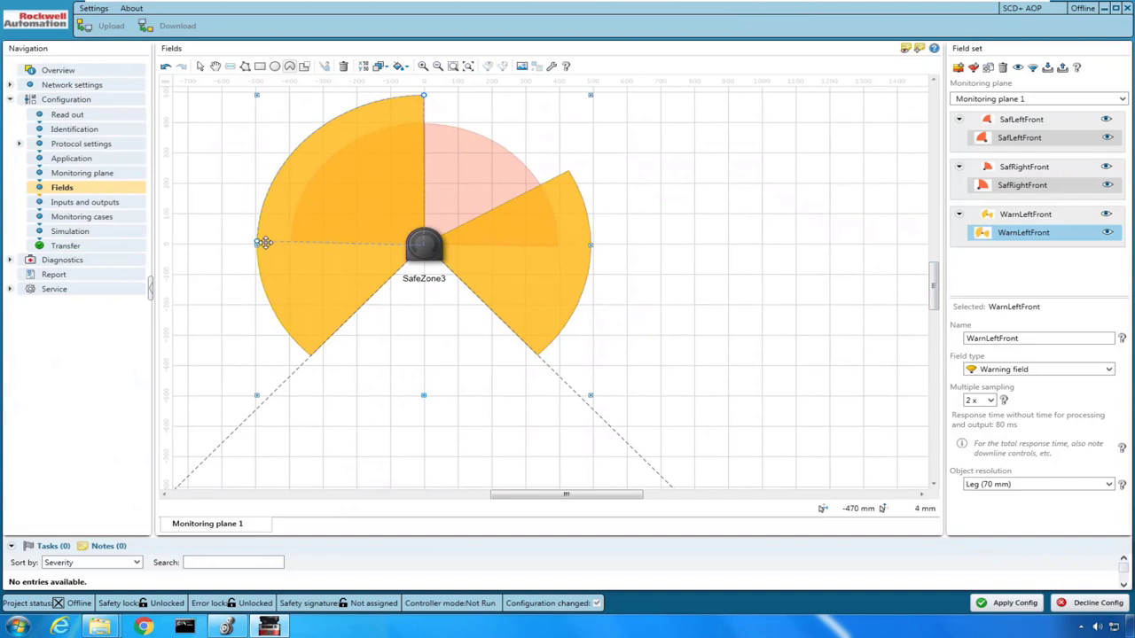
pyautogui.click(270, 248)
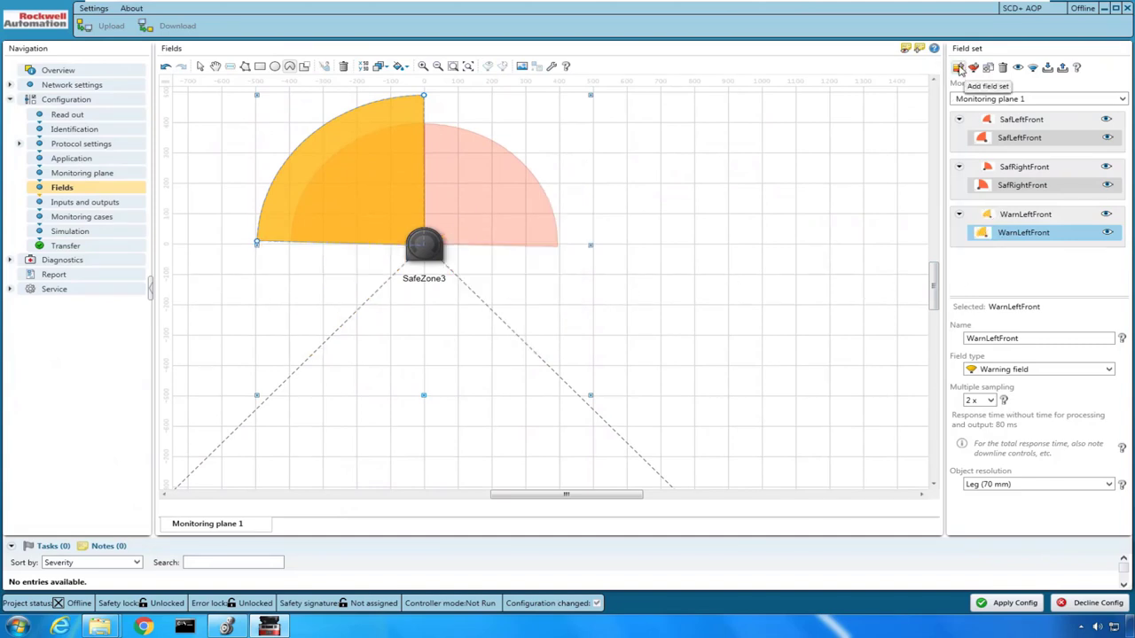
# Add a fourth field set and name it WarnRighFront.
pyautogui.click(960, 70)
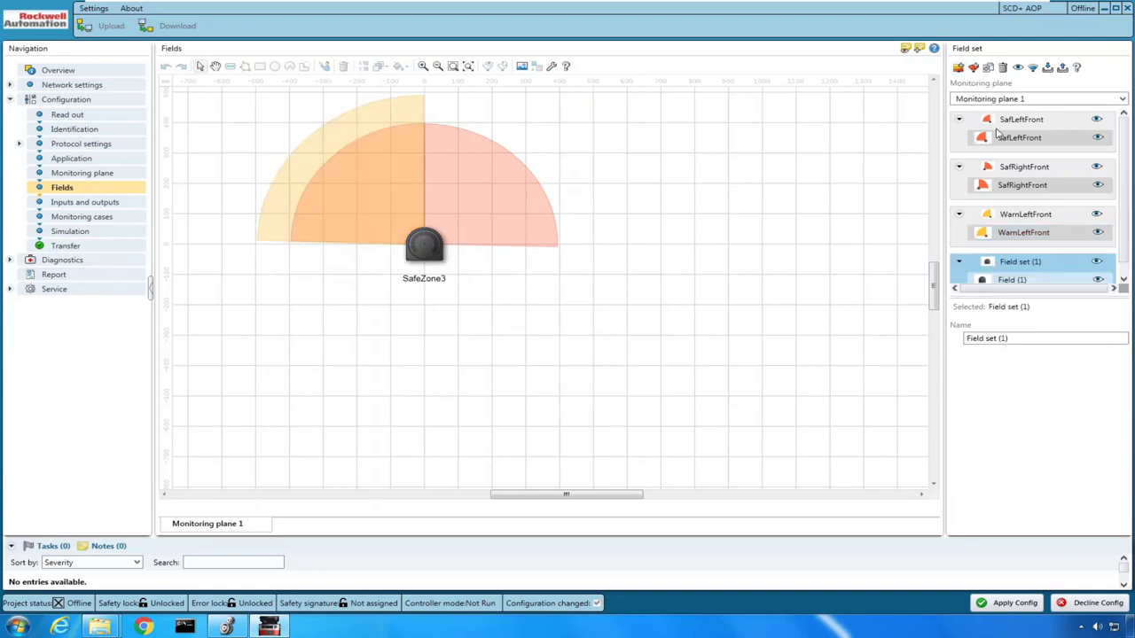
pyautogui.scroll(-1, 1022, 268)
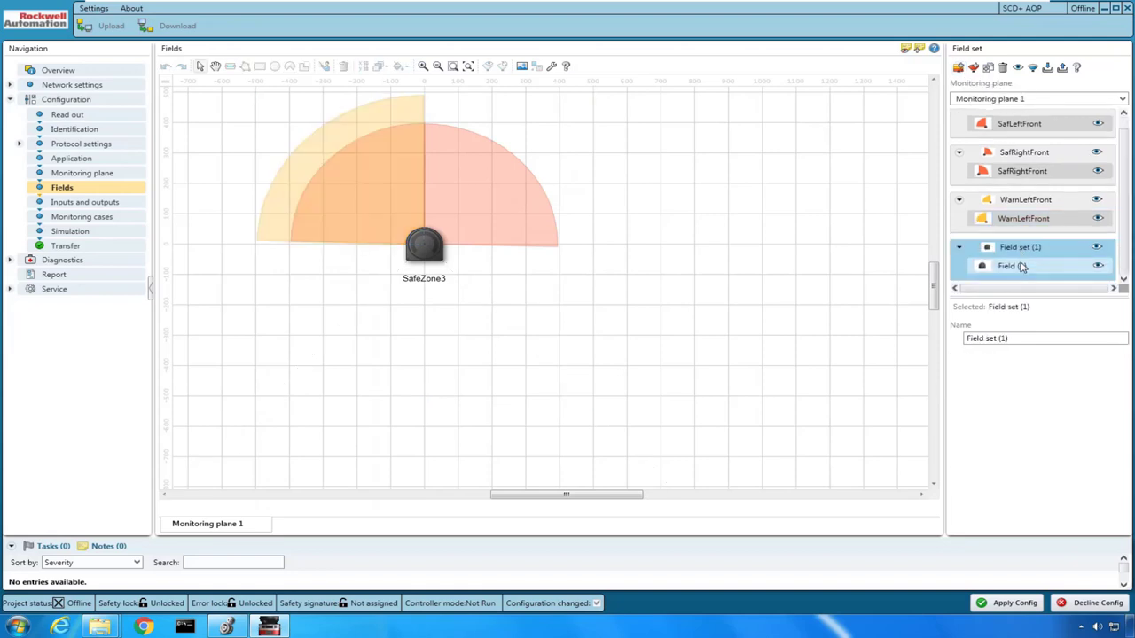
pyautogui.click(1027, 337)
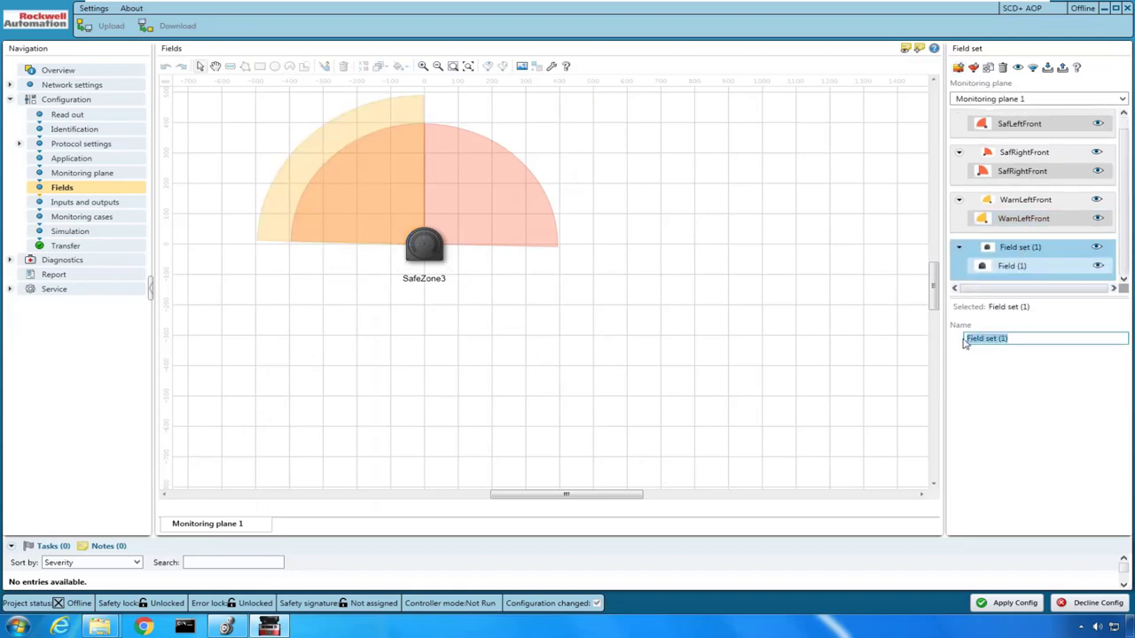
pyautogui.click(1009, 255)
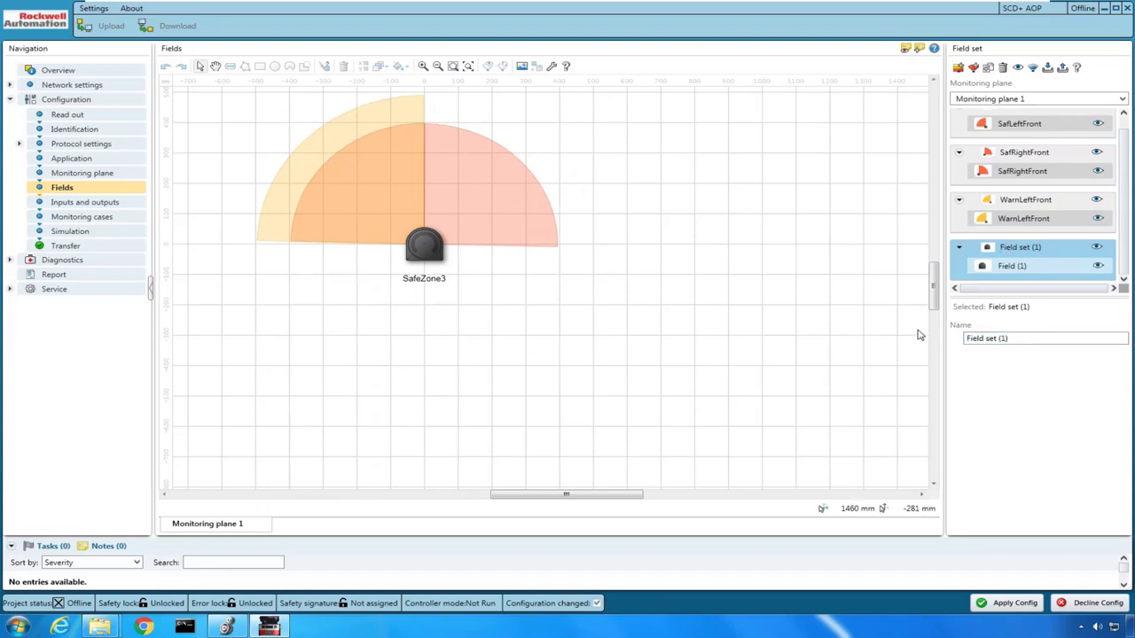
pyautogui.press('Tab')
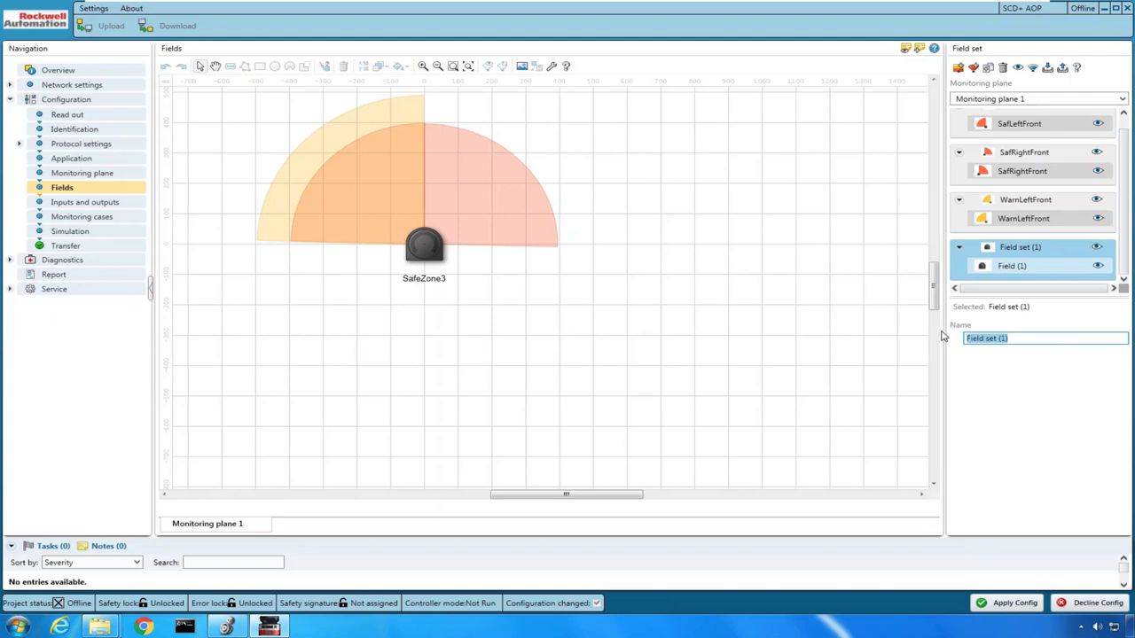
pyautogui.write('WarnRighFront')
# Rename its field to WarnRightFront and set it as a Warning field.
pyautogui.click(1015, 269)
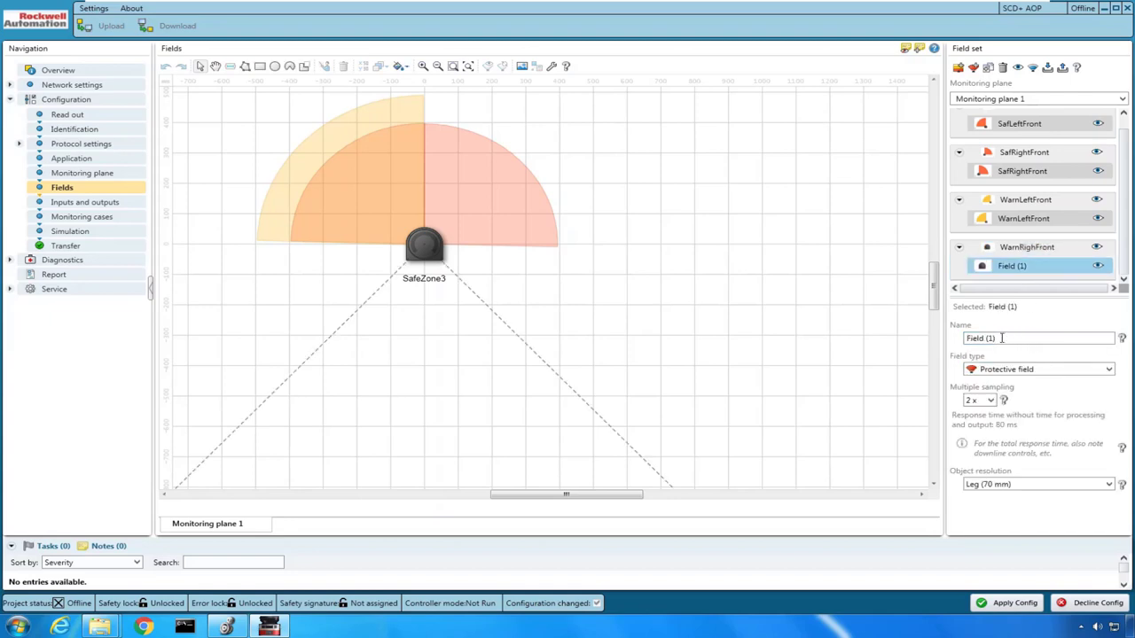
pyautogui.moveTo(1002, 338); pyautogui.dragTo(942, 339)
pyautogui.write('WarnRig')
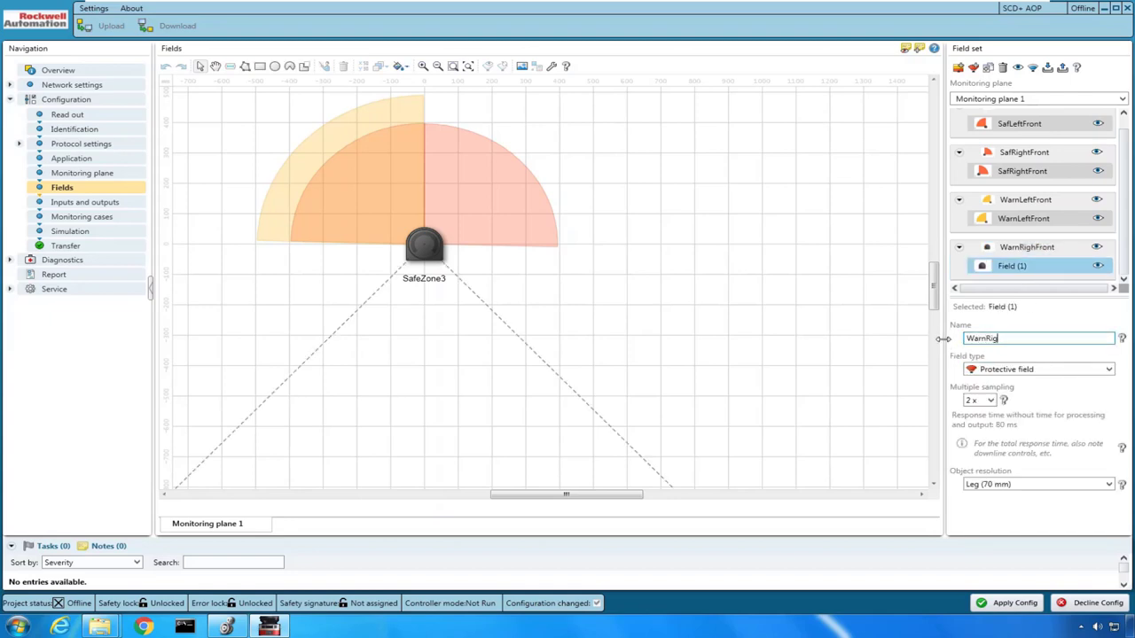
pyautogui.write('htFront')
pyautogui.click(1108, 369)
pyautogui.click(999, 394)
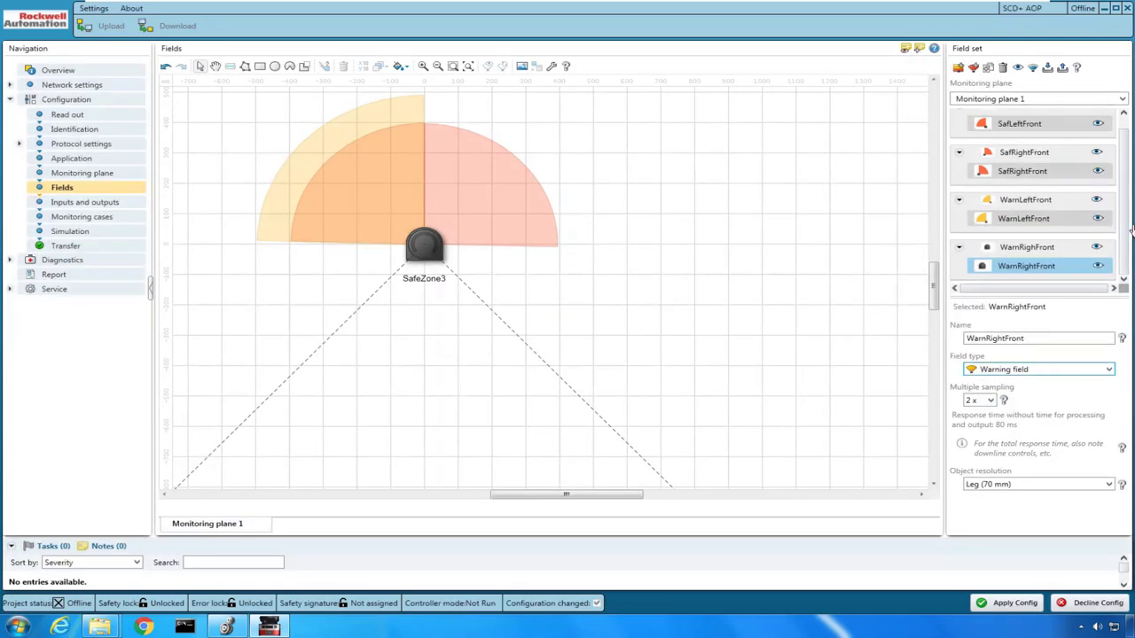
# Draw WarnRightFront as a quarter-circle segment from straight ahead to the scanner's right, then open Inputs and outputs.
pyautogui.click(290, 68)
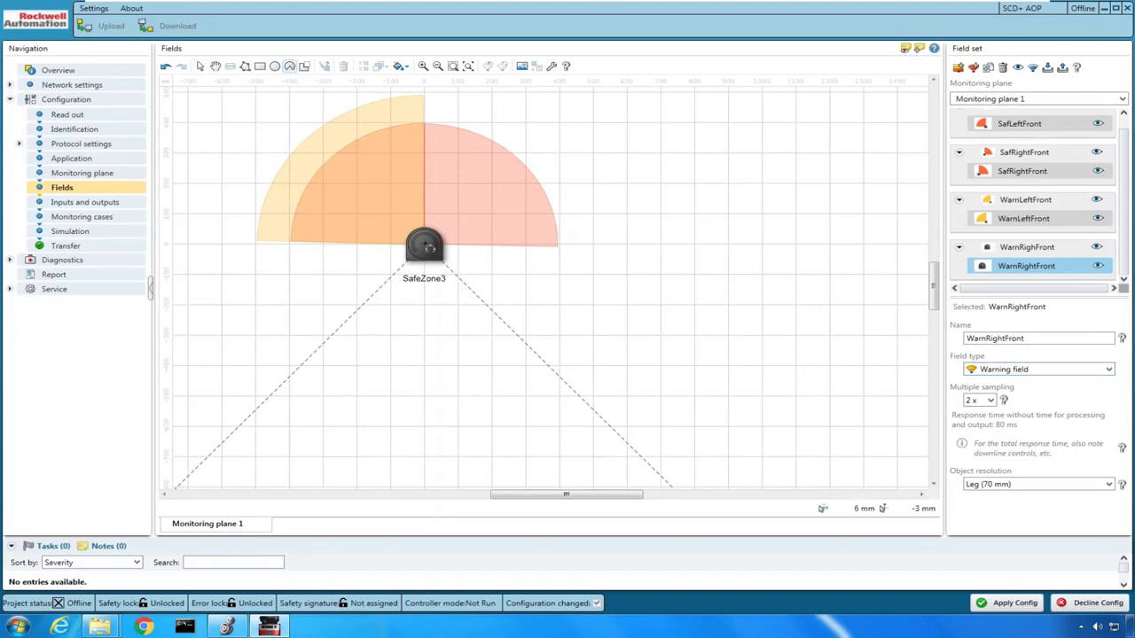
pyautogui.click(426, 247)
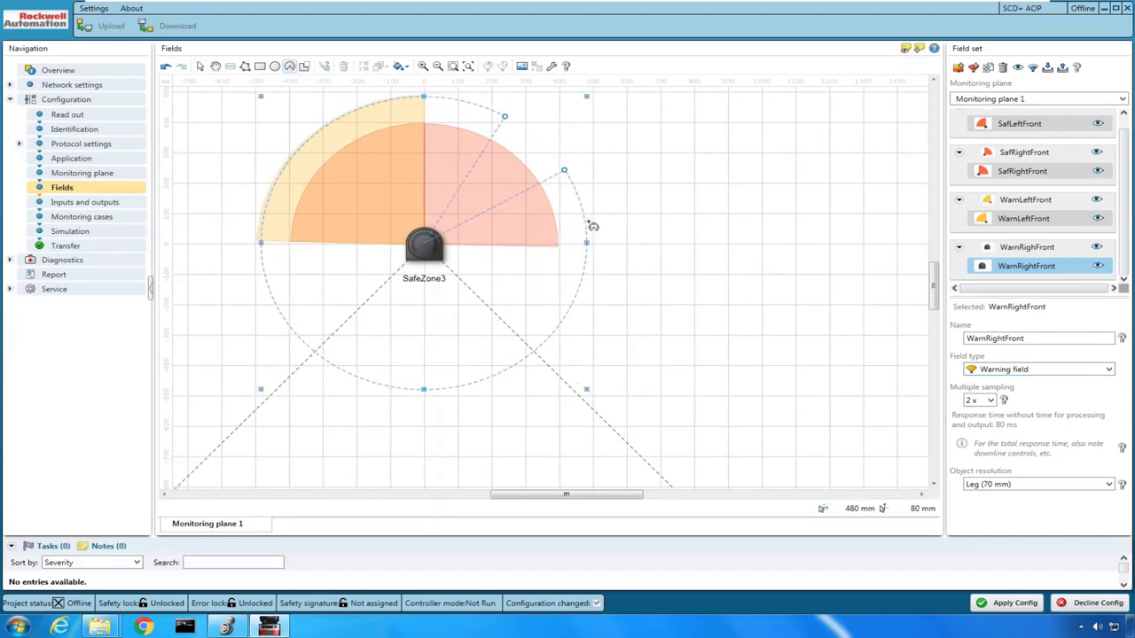
pyautogui.click(593, 227)
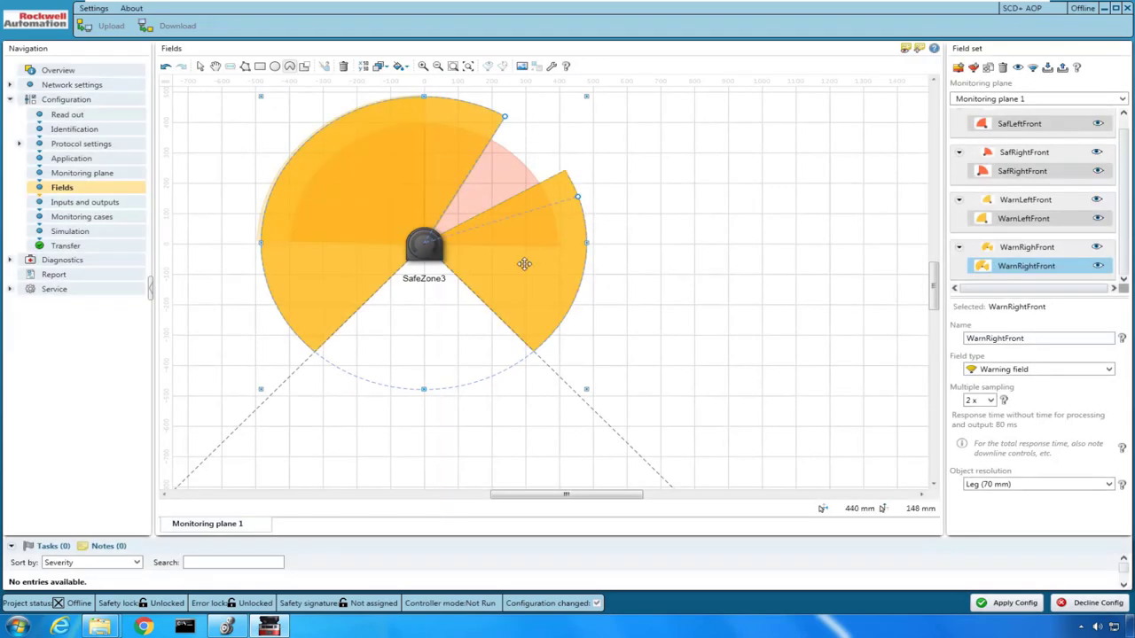
pyautogui.click(431, 112)
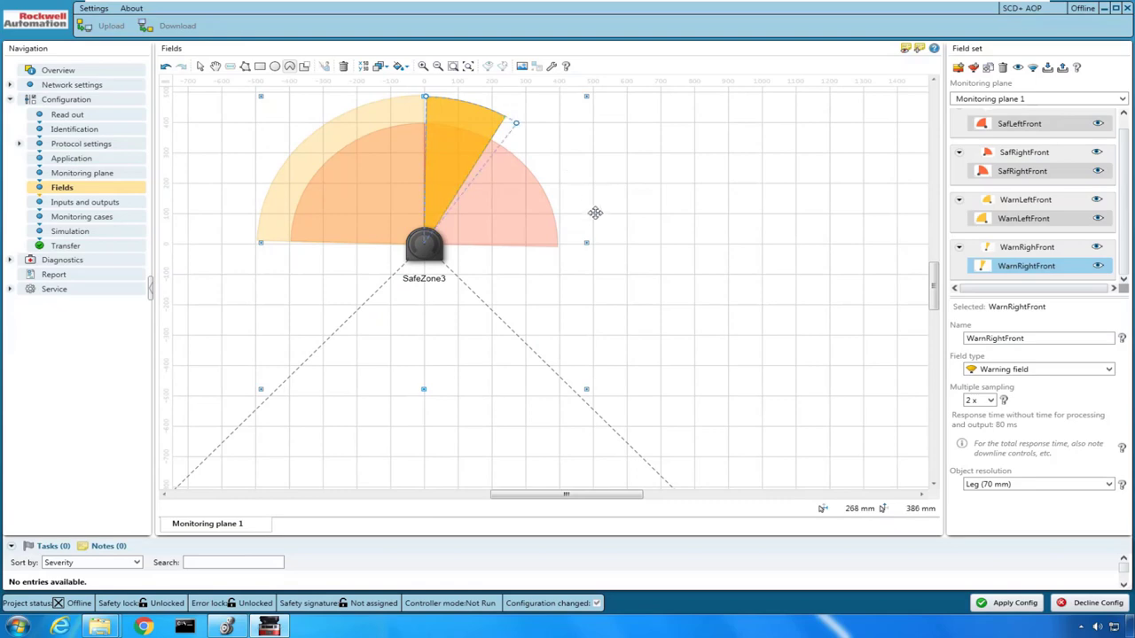
pyautogui.click(587, 243)
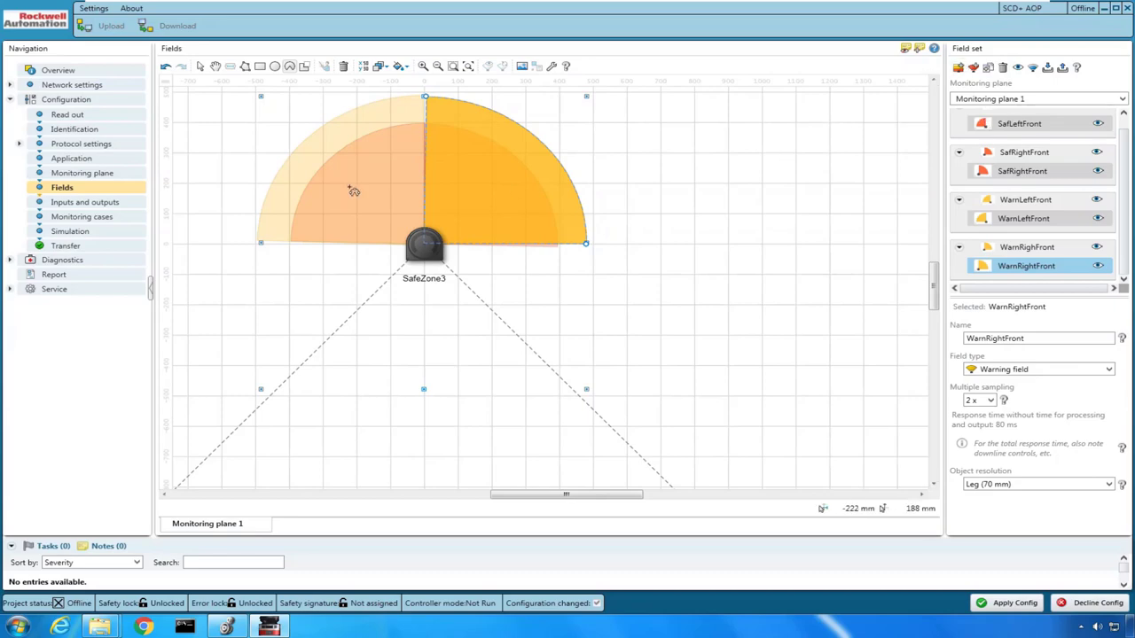
pyautogui.click(88, 205)
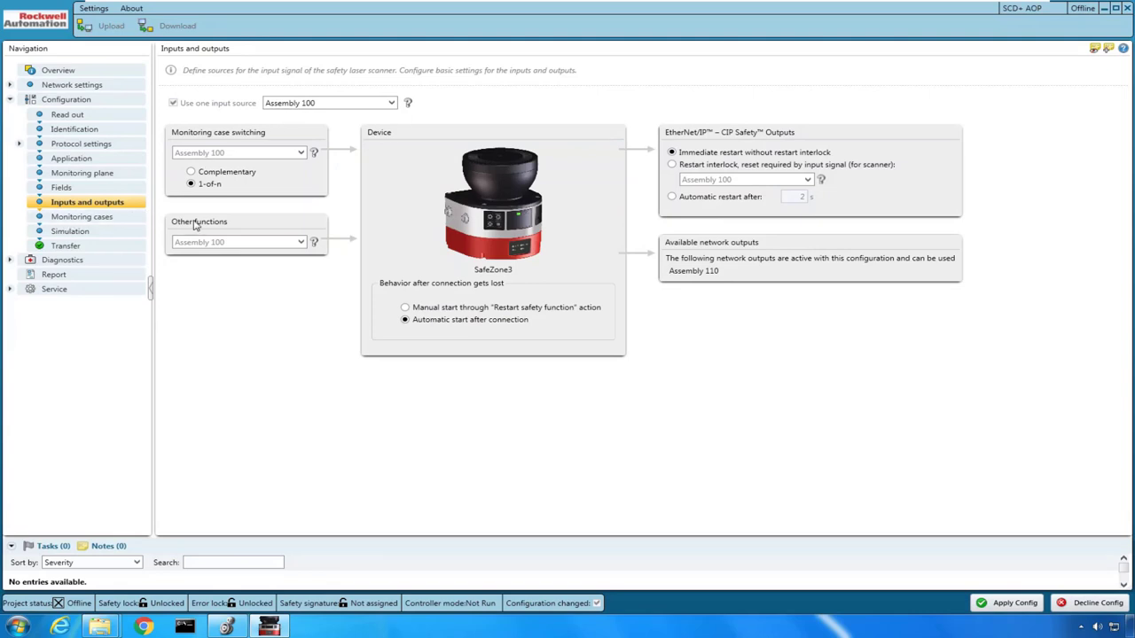
# Show the Monitoring cases page with Monitoring case table 1.
pyautogui.click(82, 216)
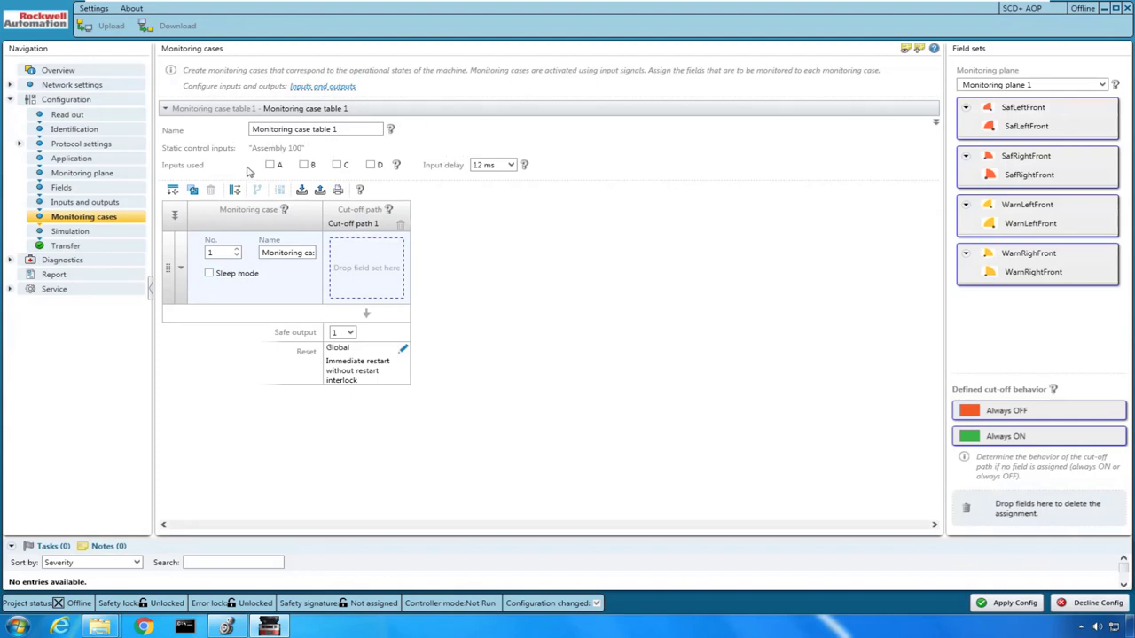
# Enable input A, add a second monitoring case, and name the two cases Left and Right.
pyautogui.click(270, 165)
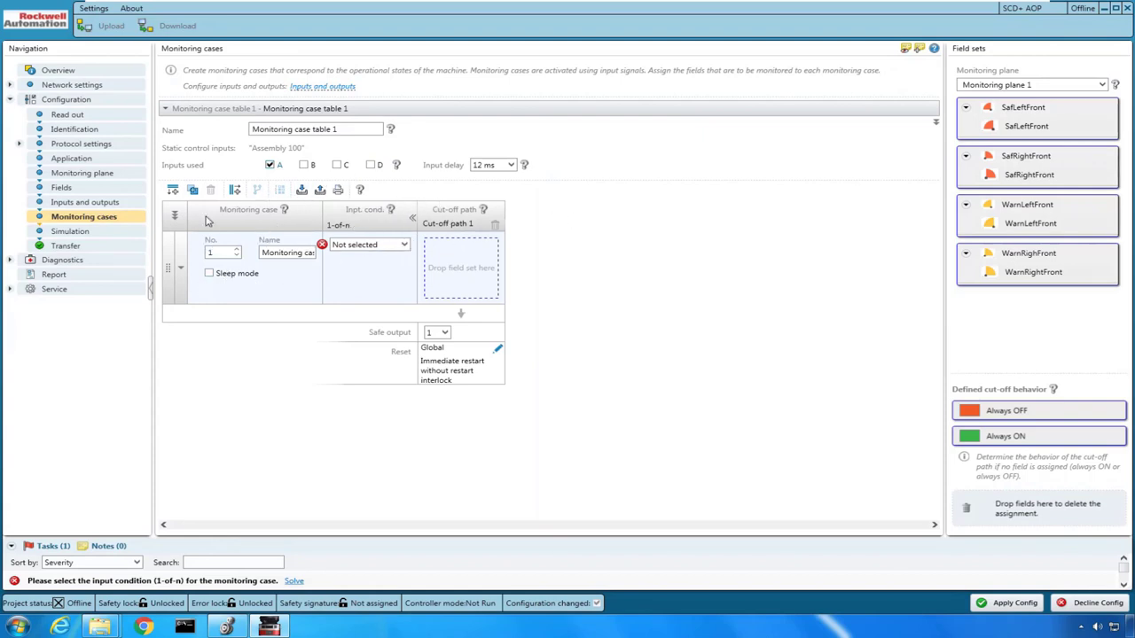
pyautogui.click(173, 190)
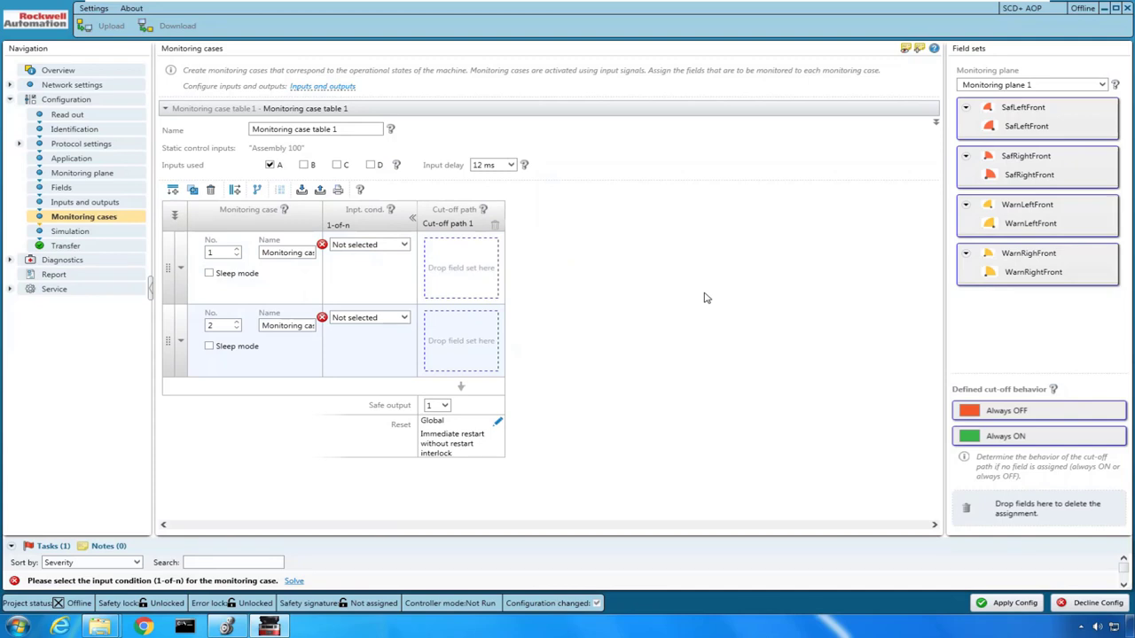
pyautogui.click(282, 253)
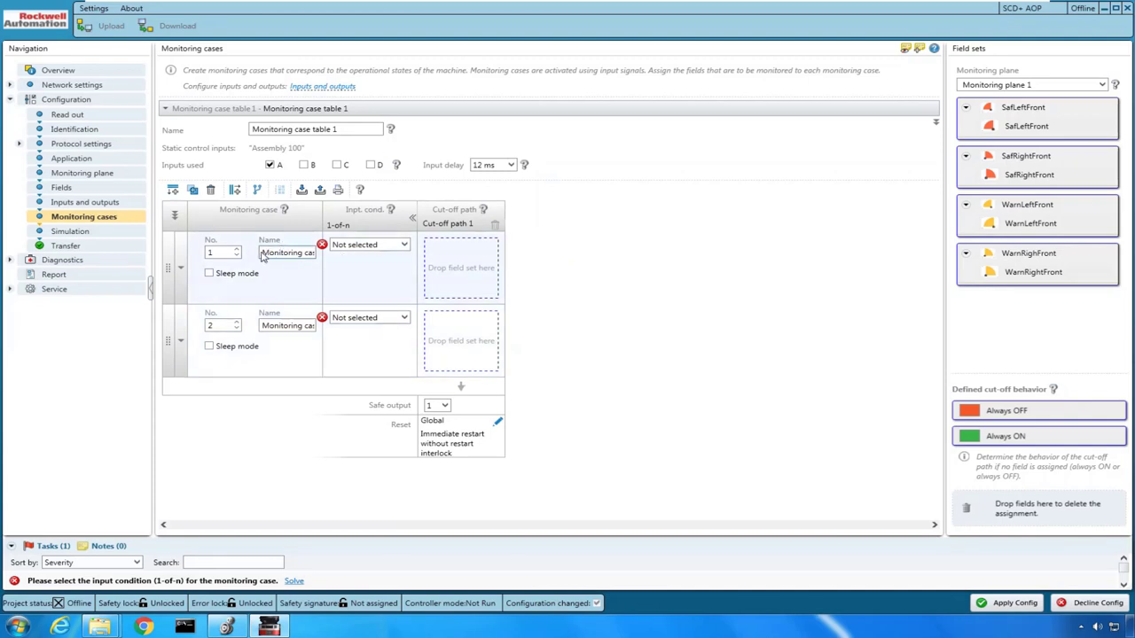
pyautogui.moveTo(264, 253); pyautogui.dragTo(350, 258)
pyautogui.write('Left')
pyautogui.click(275, 327)
pyautogui.tripleClick(263, 325)
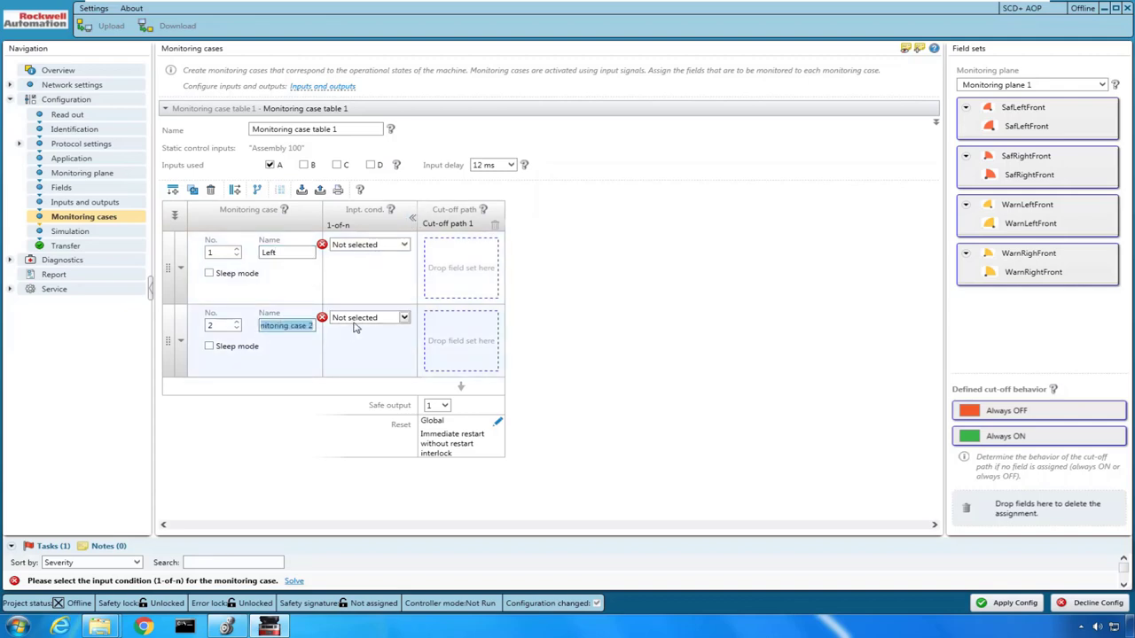
pyautogui.write('Right')
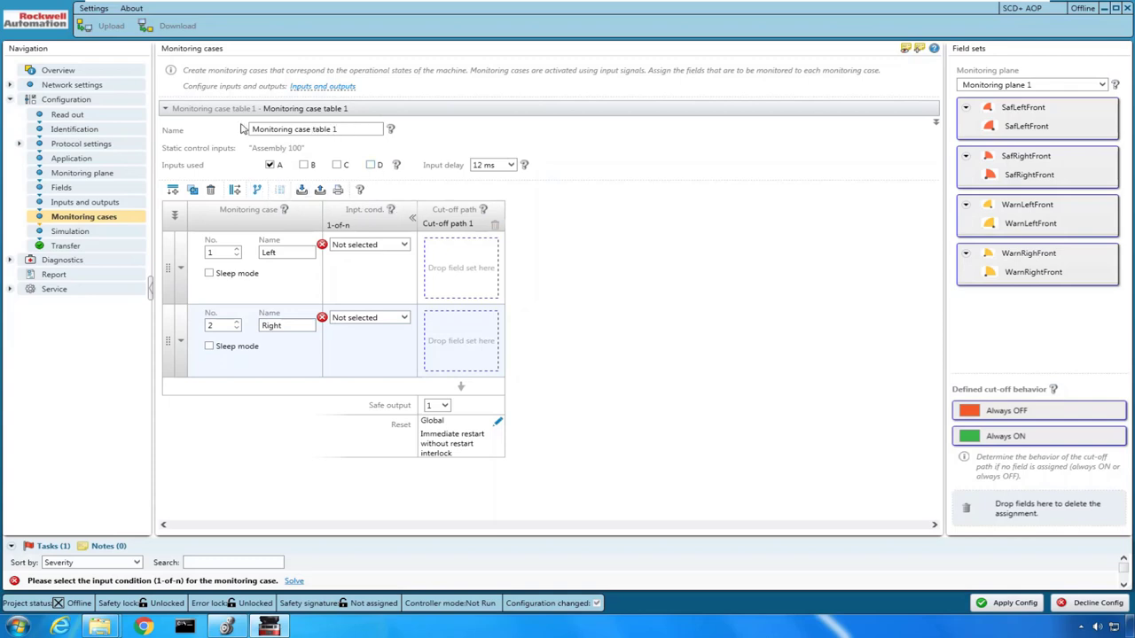
# Set input condition A1 for case Left and A2 for case Right.
pyautogui.click(403, 246)
pyautogui.click(358, 264)
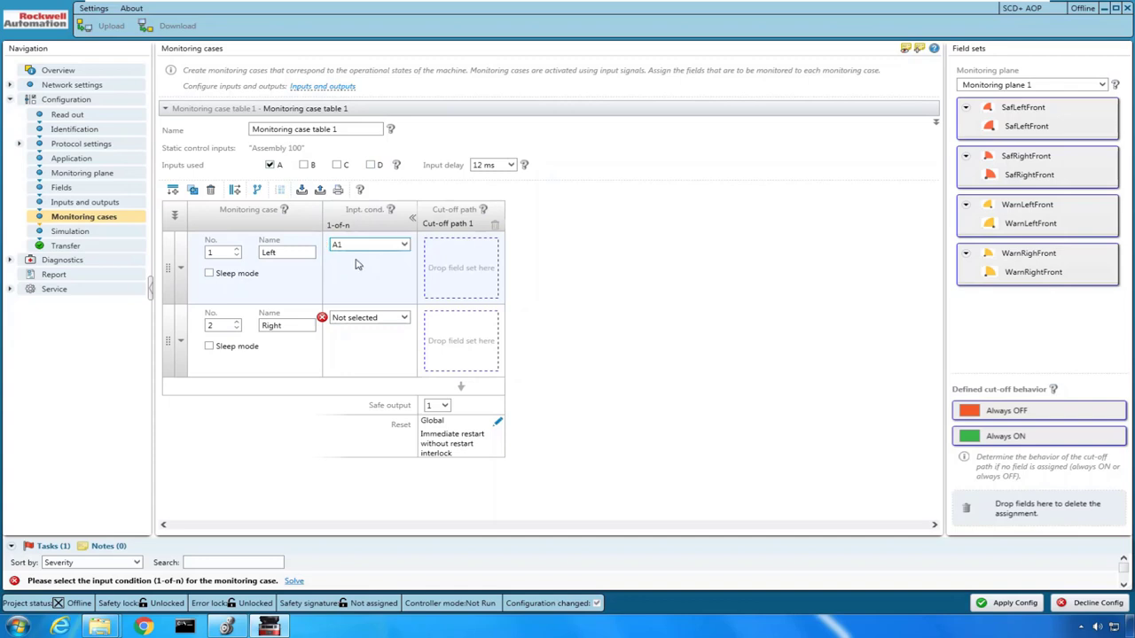
pyautogui.click(410, 323)
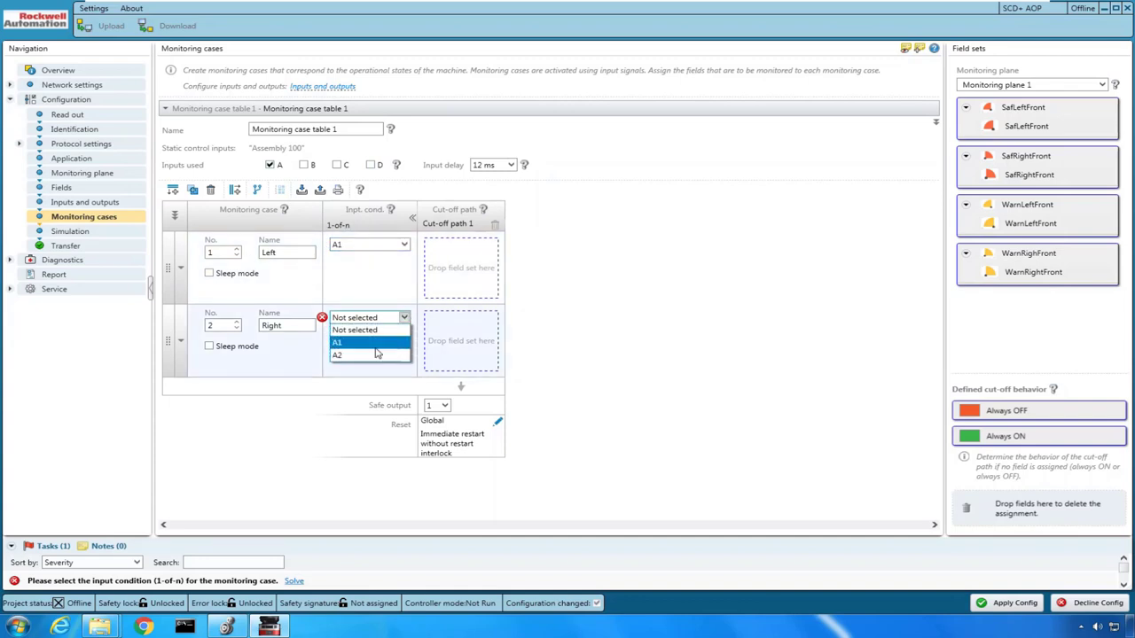
pyautogui.click(355, 358)
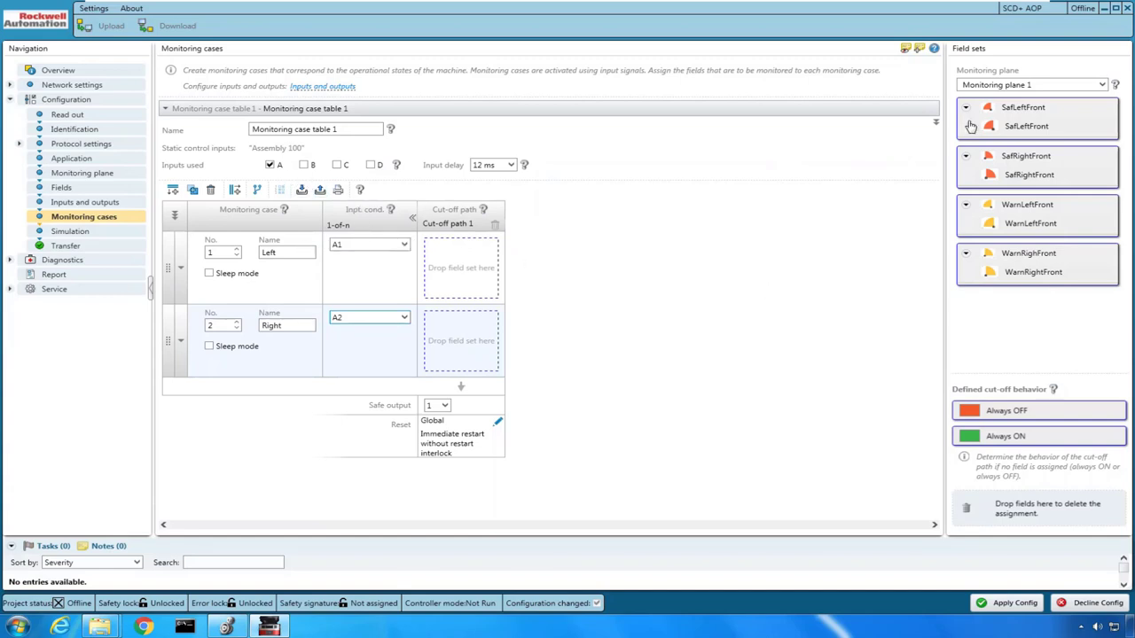
# Put SafLeftFront and WarnLeftFront in Left's cut-off paths, SafRightFront and WarnRightFront in Right's.
pyautogui.moveTo(980, 119); pyautogui.dragTo(462, 266)
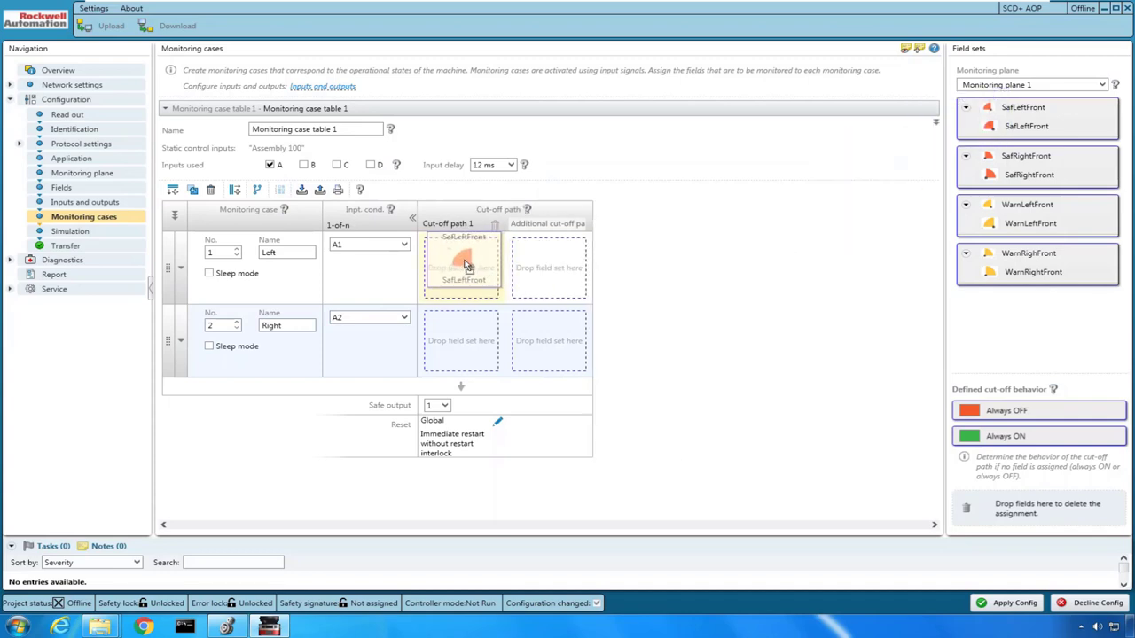
pyautogui.moveTo(1023, 229); pyautogui.dragTo(551, 277)
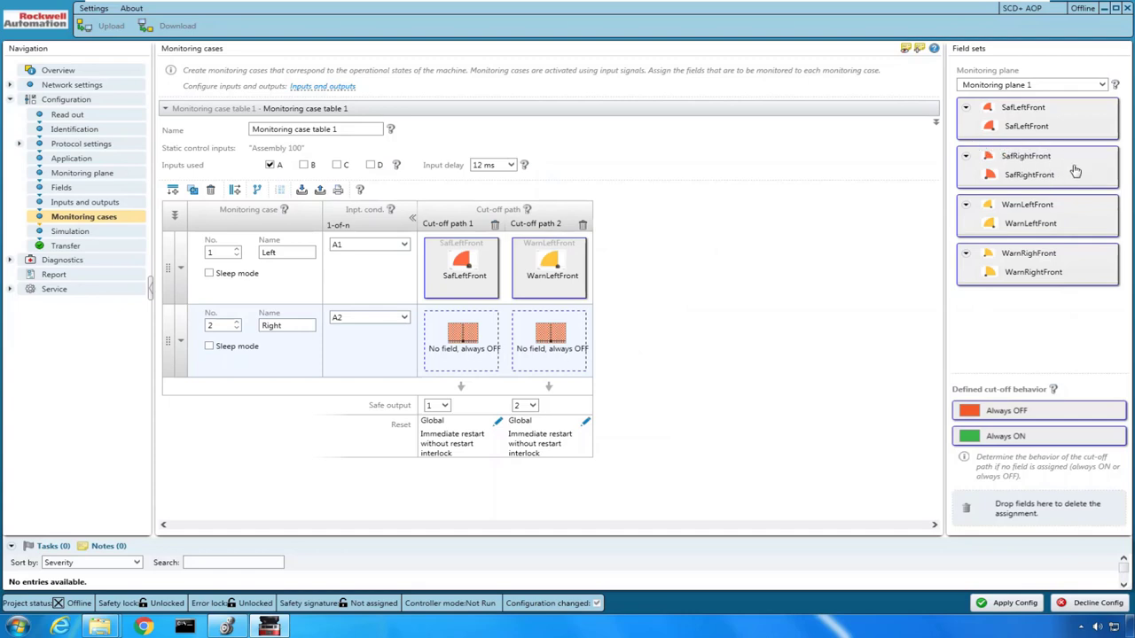
pyautogui.moveTo(1007, 174); pyautogui.dragTo(467, 342)
pyautogui.moveTo(1034, 265); pyautogui.dragTo(550, 345)
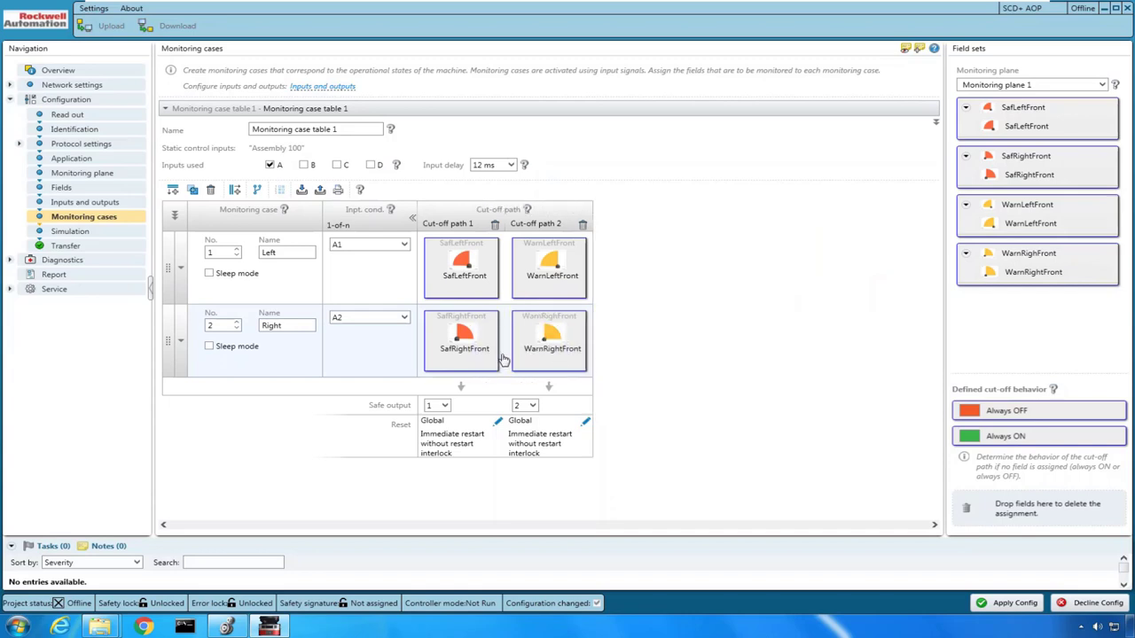
# Add a third monitoring case FrontSaf, enable input B, and give it condition B1.
pyautogui.click(173, 191)
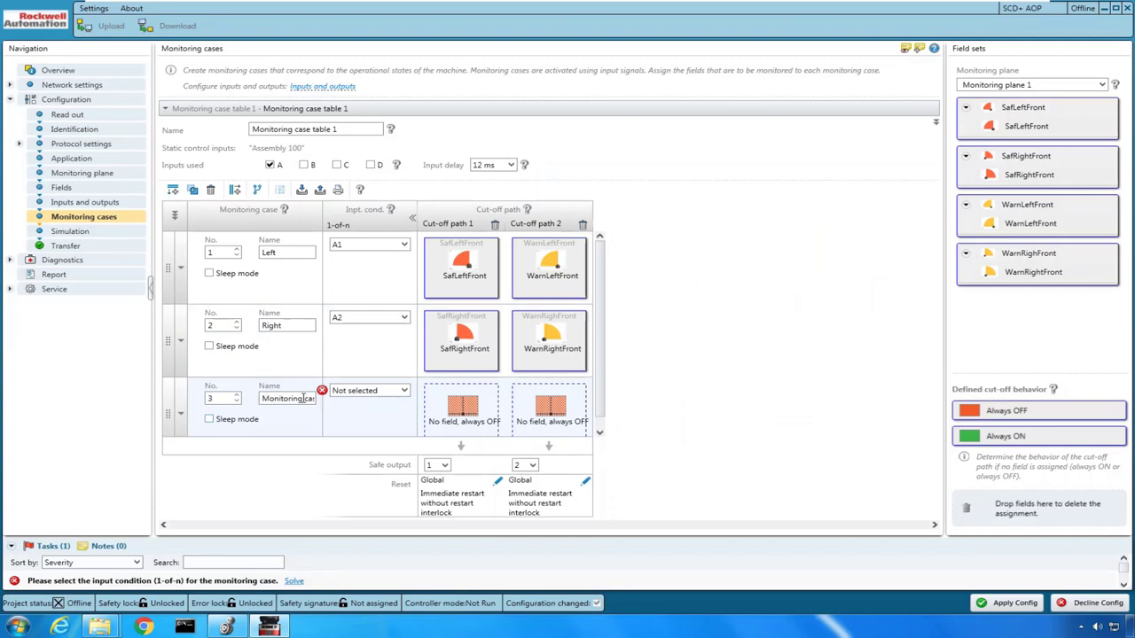
pyautogui.moveTo(263, 398); pyautogui.dragTo(330, 407)
pyautogui.write('FrontSaf')
pyautogui.click(404, 391)
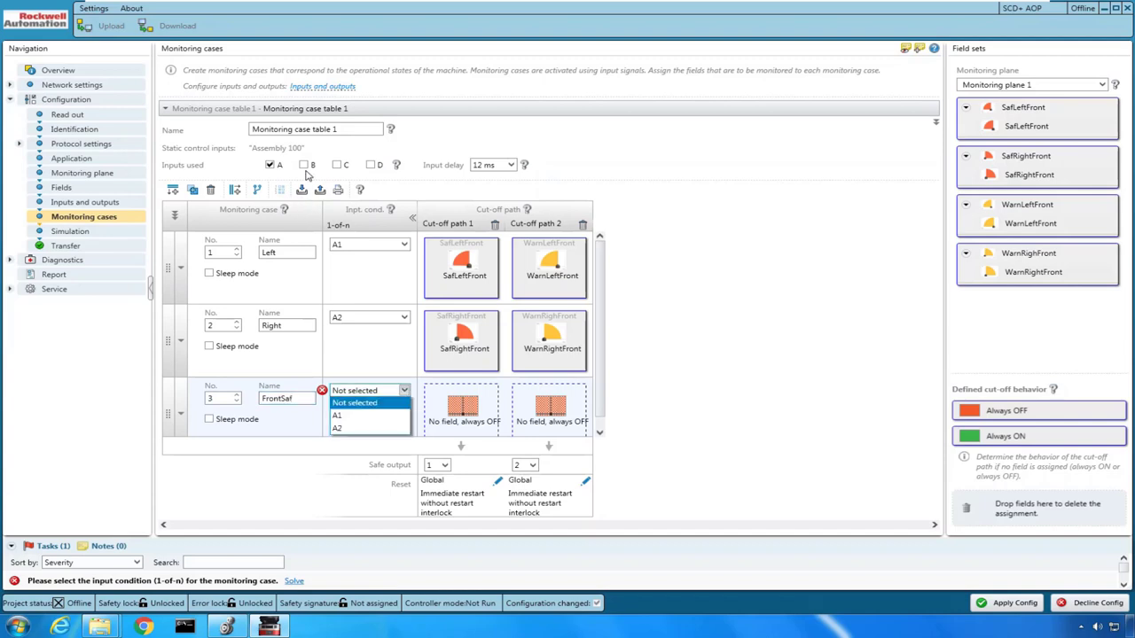
pyautogui.click(306, 169)
pyautogui.click(305, 166)
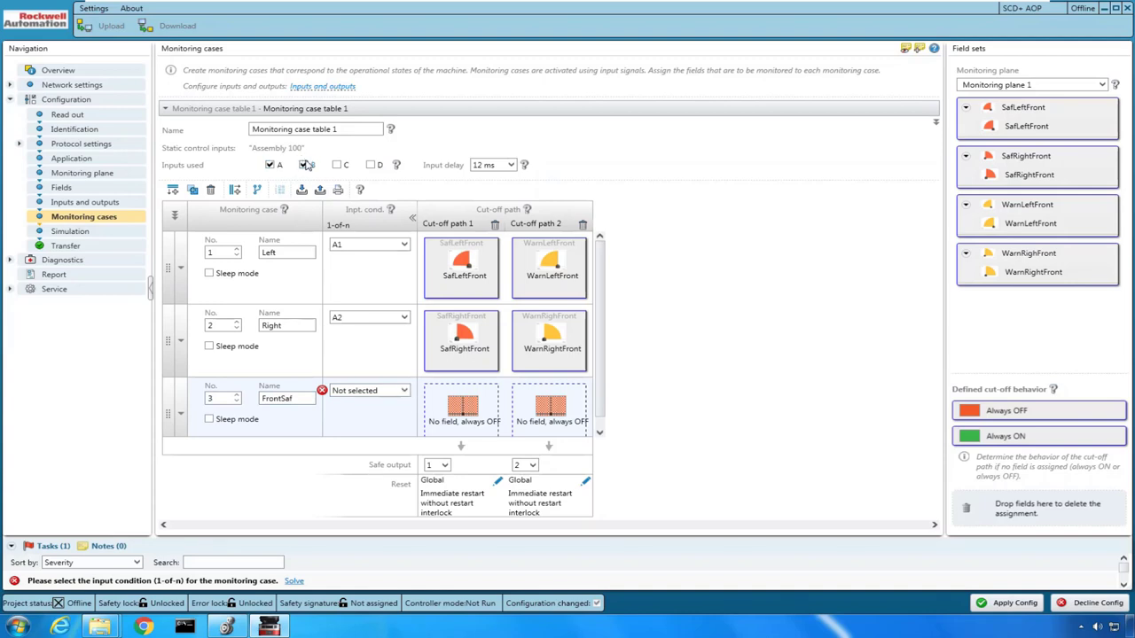
pyautogui.click(405, 391)
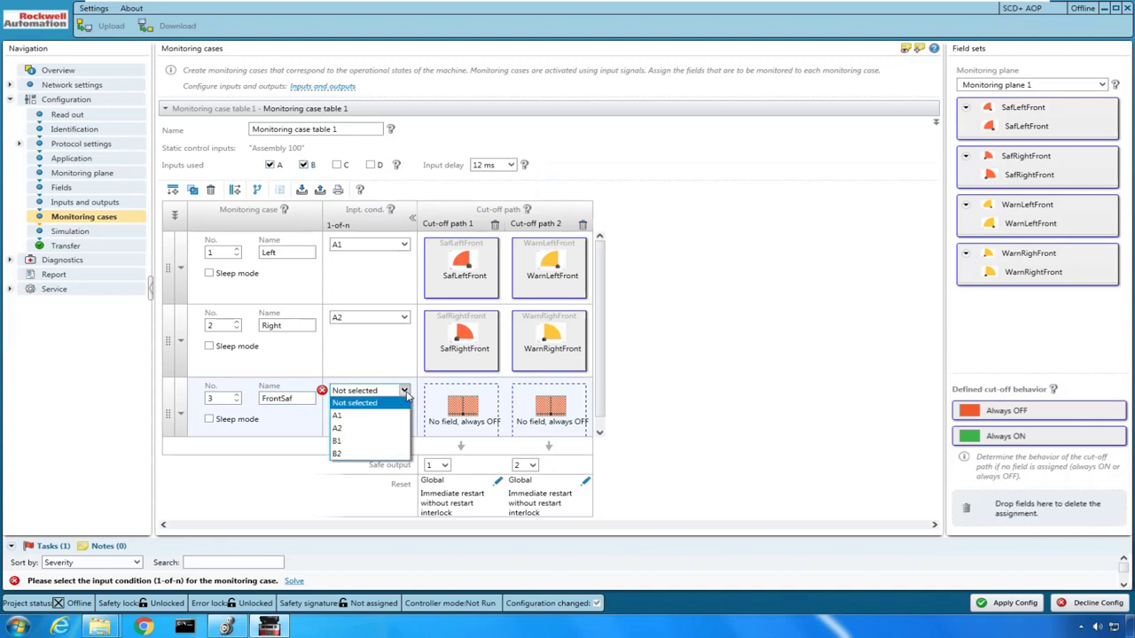
pyautogui.click(353, 441)
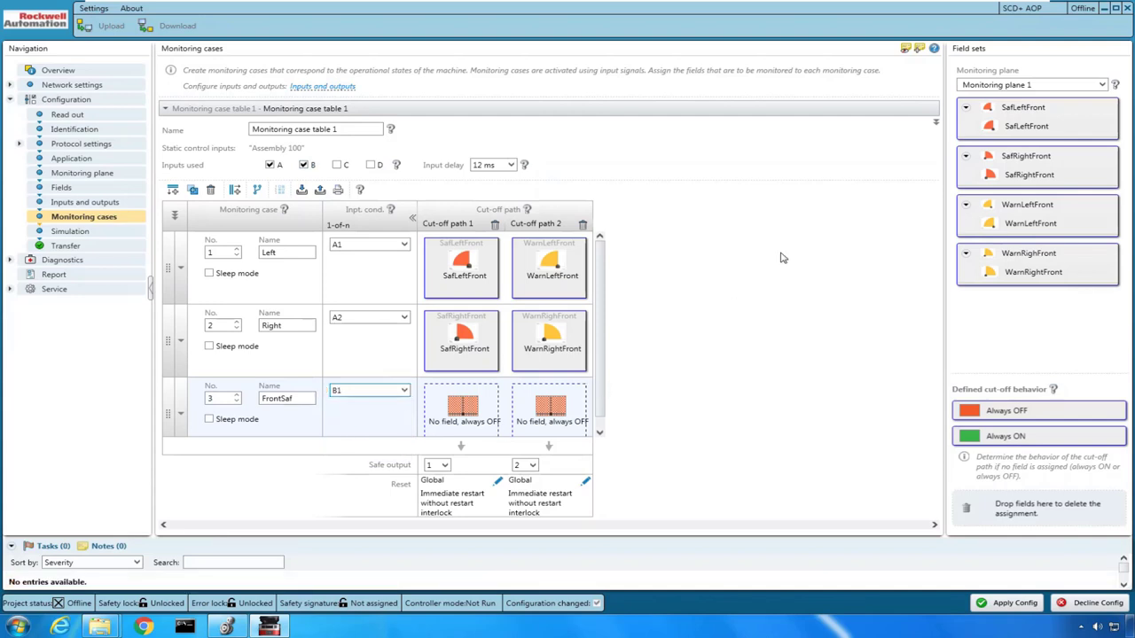
# Assign SafLeftFront and SafRightFront to FrontSaf's two cut-off paths.
pyautogui.moveTo(1009, 117); pyautogui.dragTo(461, 403)
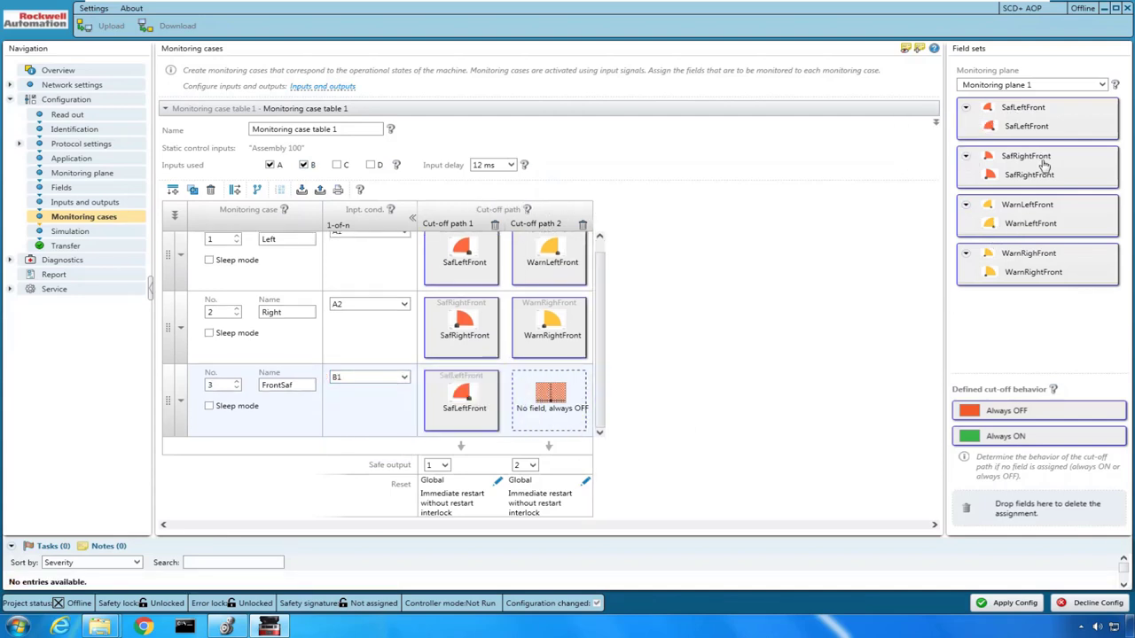
pyautogui.moveTo(1028, 161); pyautogui.dragTo(548, 407)
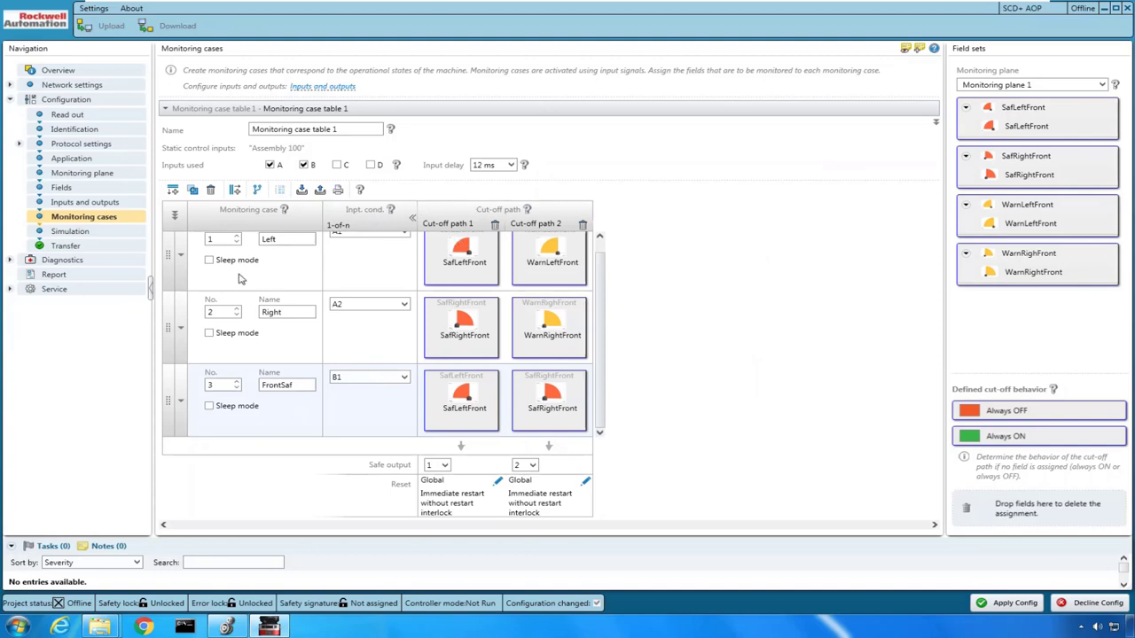
pyautogui.scroll(1, 243, 279)
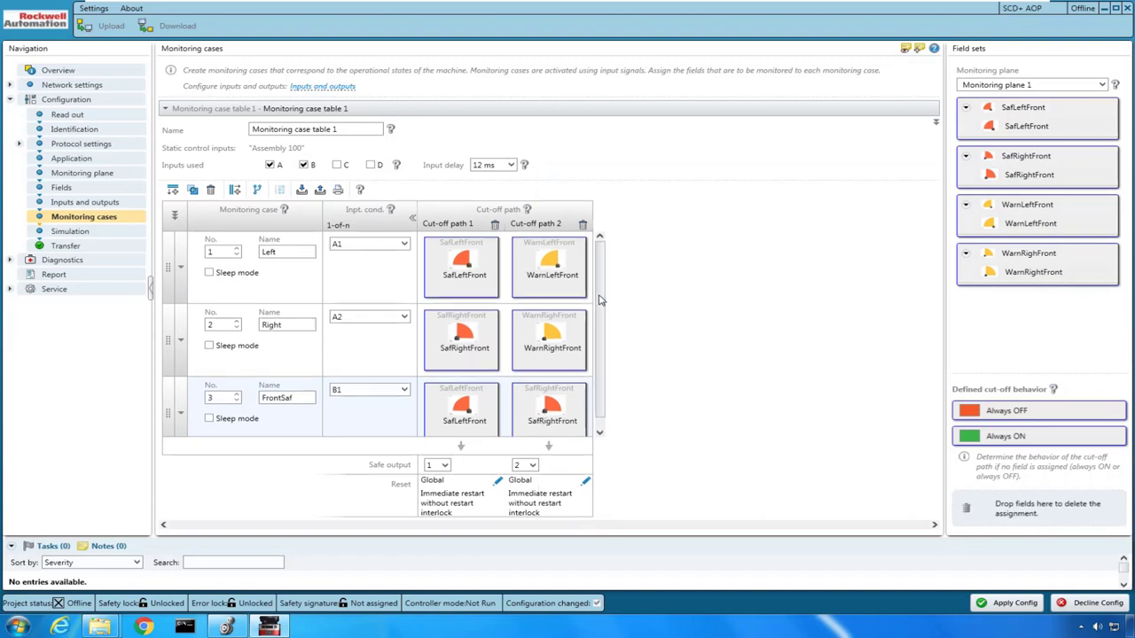
pyautogui.scroll(-1, 599, 290)
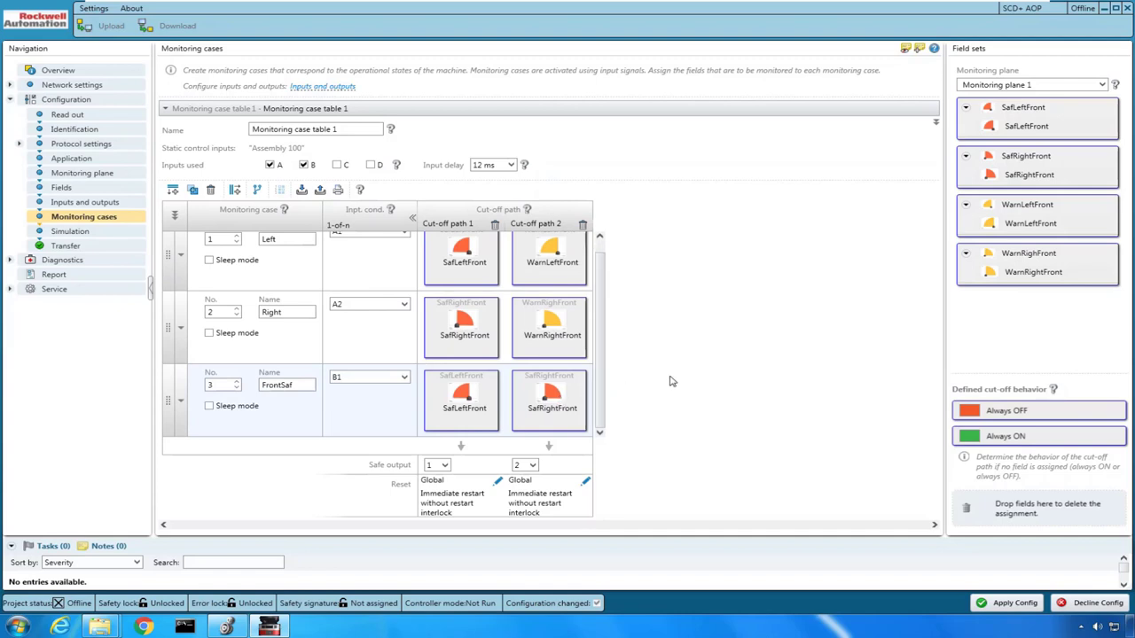
pyautogui.scroll(1, 683, 372)
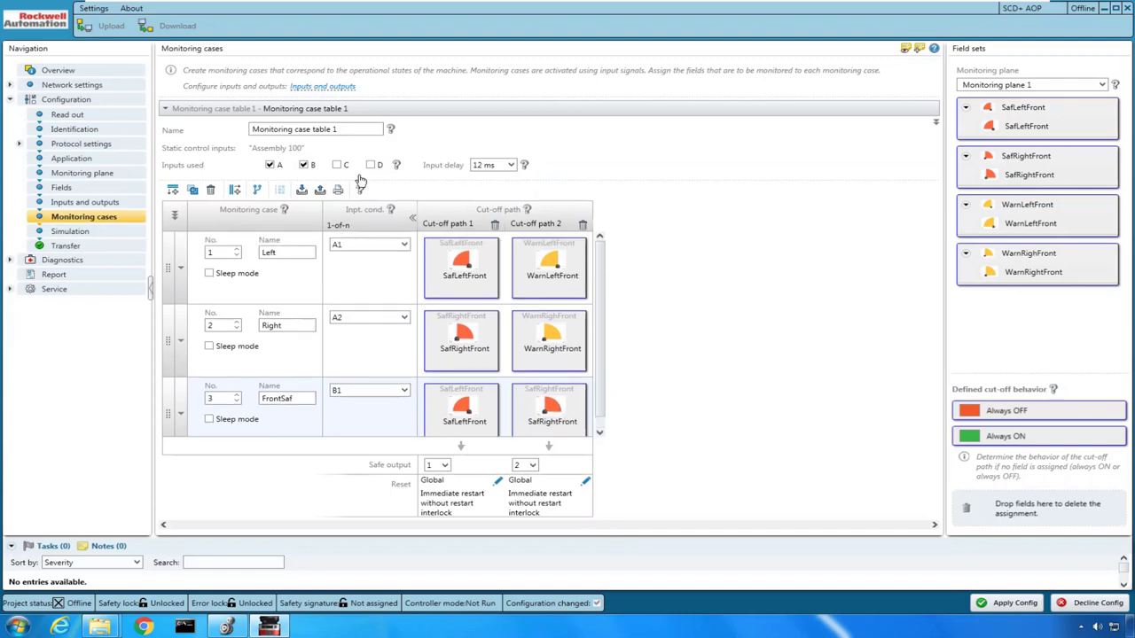
# Simulate static inputs A2, B1, B2, A1 and A2, checking Right, FrontSaf, none and Left activate.
pyautogui.click(70, 232)
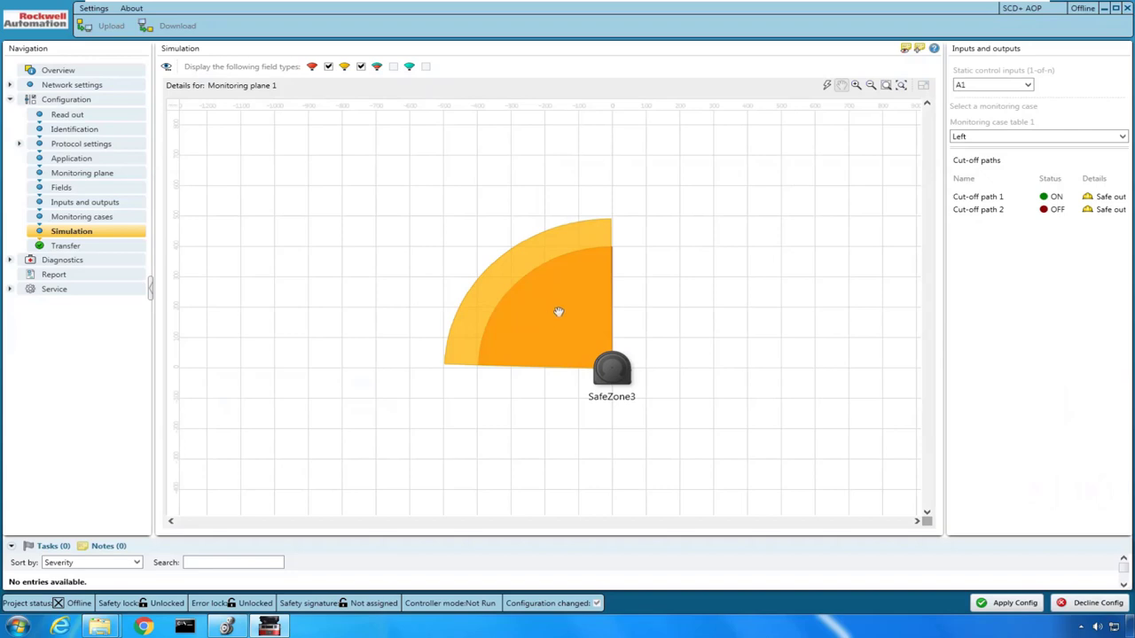
pyautogui.click(1029, 86)
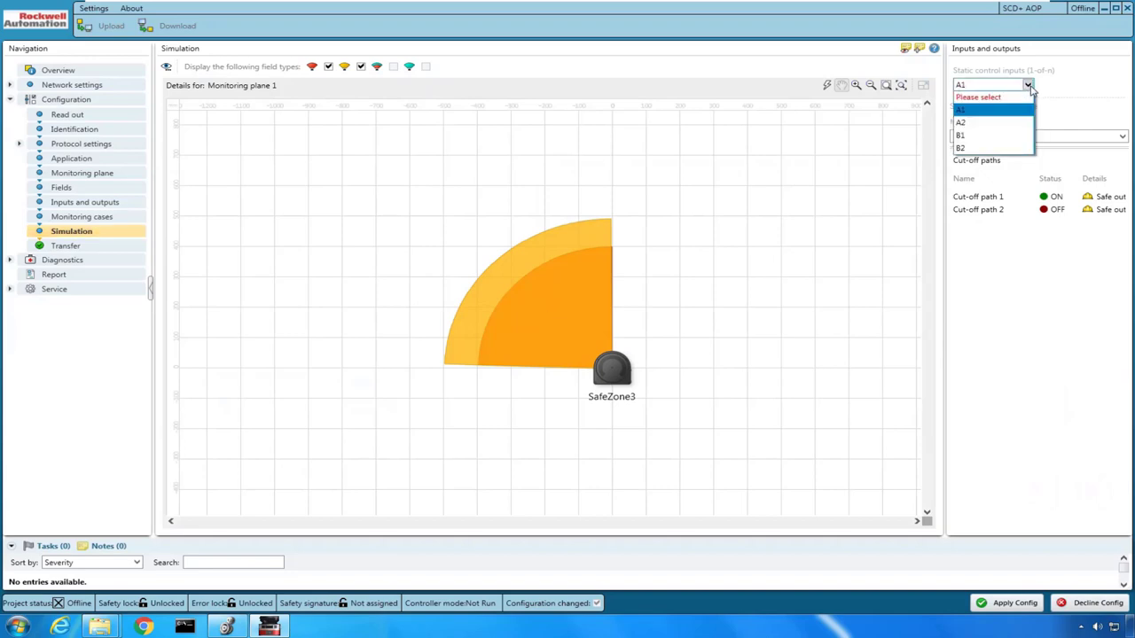
pyautogui.click(977, 124)
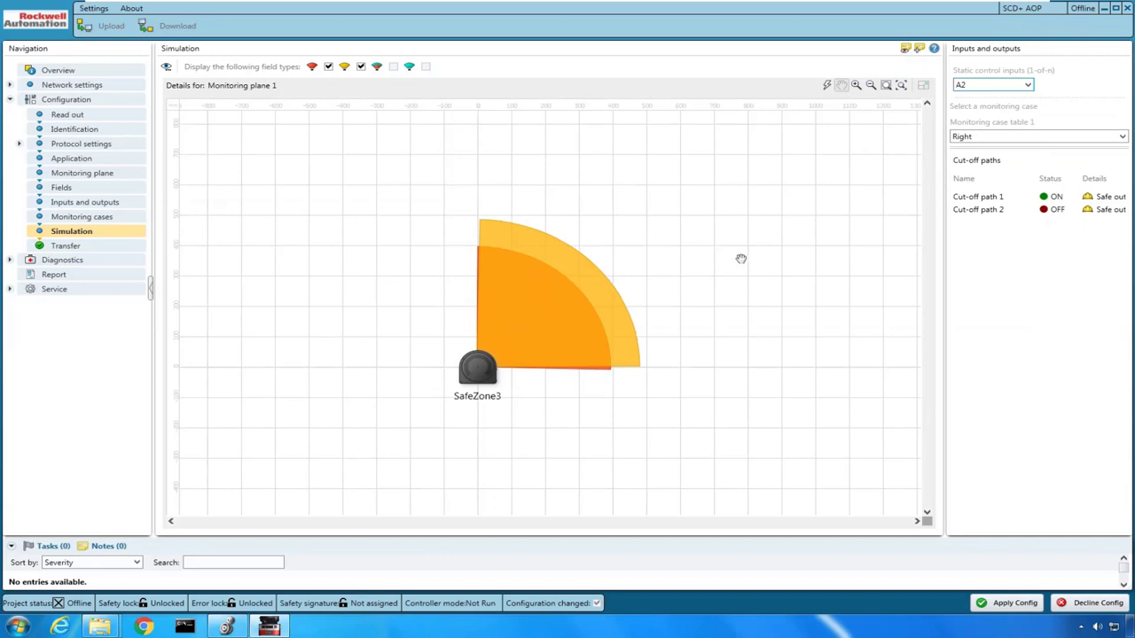
pyautogui.click(1027, 86)
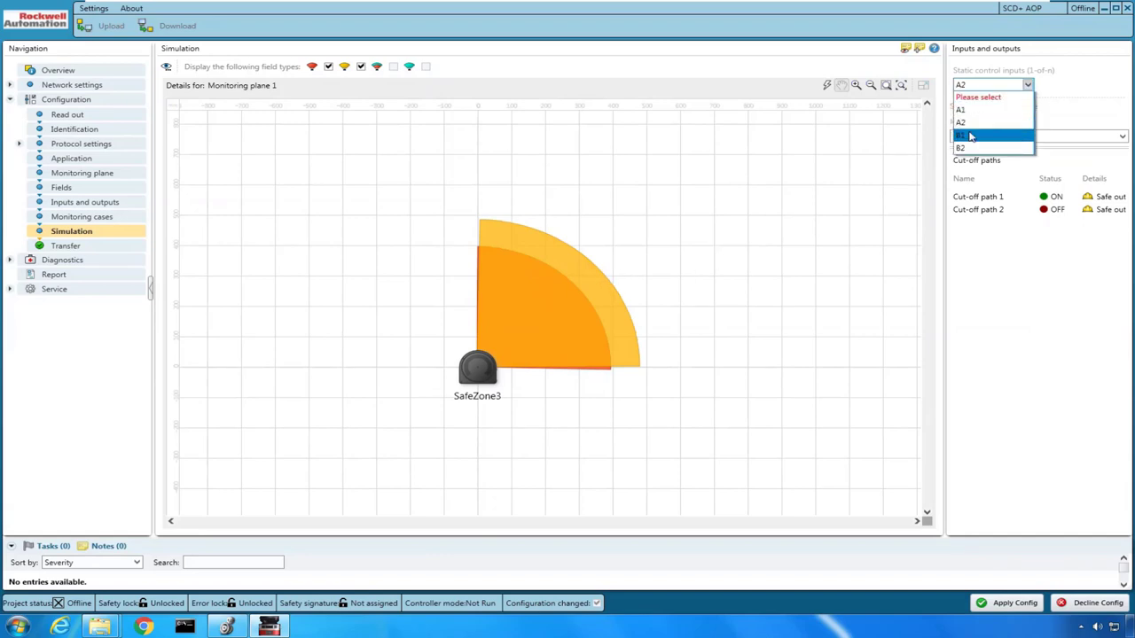
pyautogui.click(980, 135)
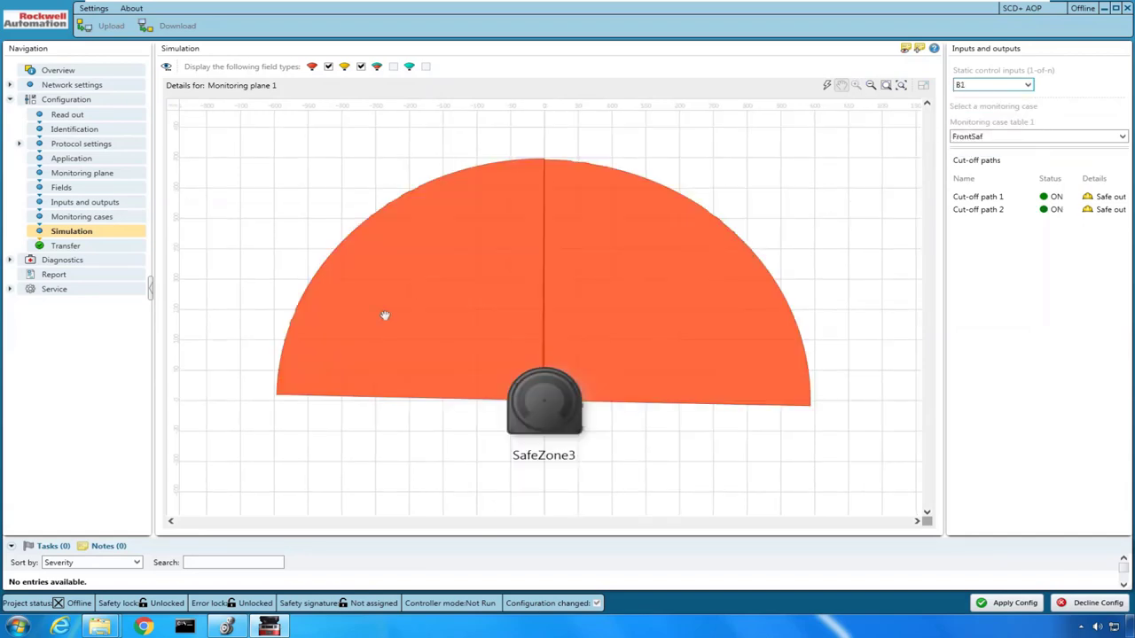
pyautogui.click(1026, 84)
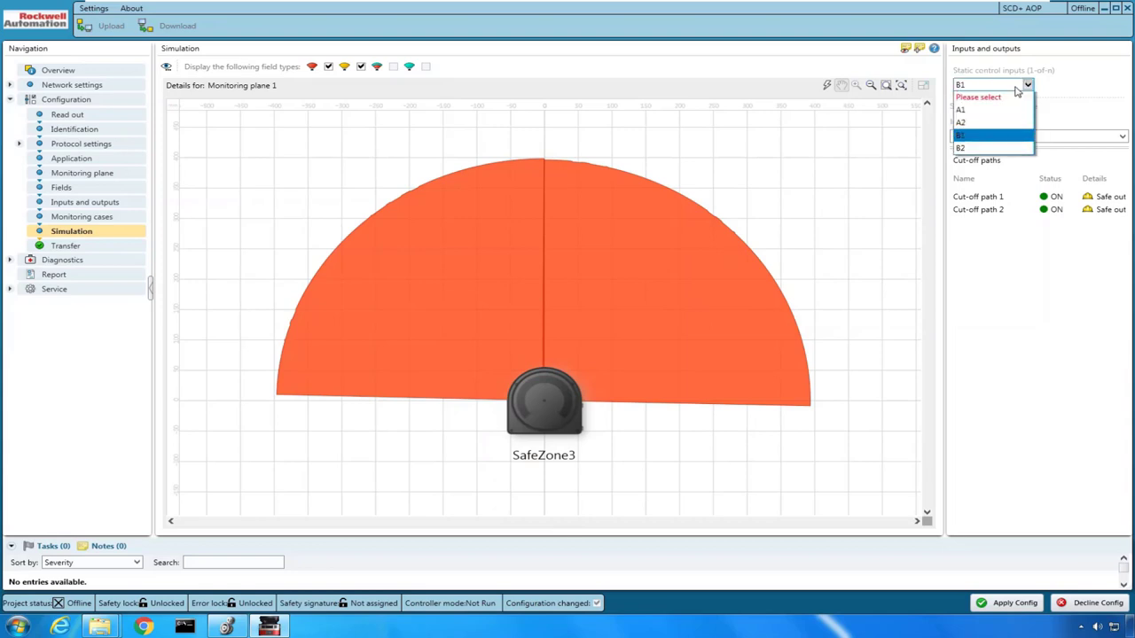
pyautogui.click(985, 147)
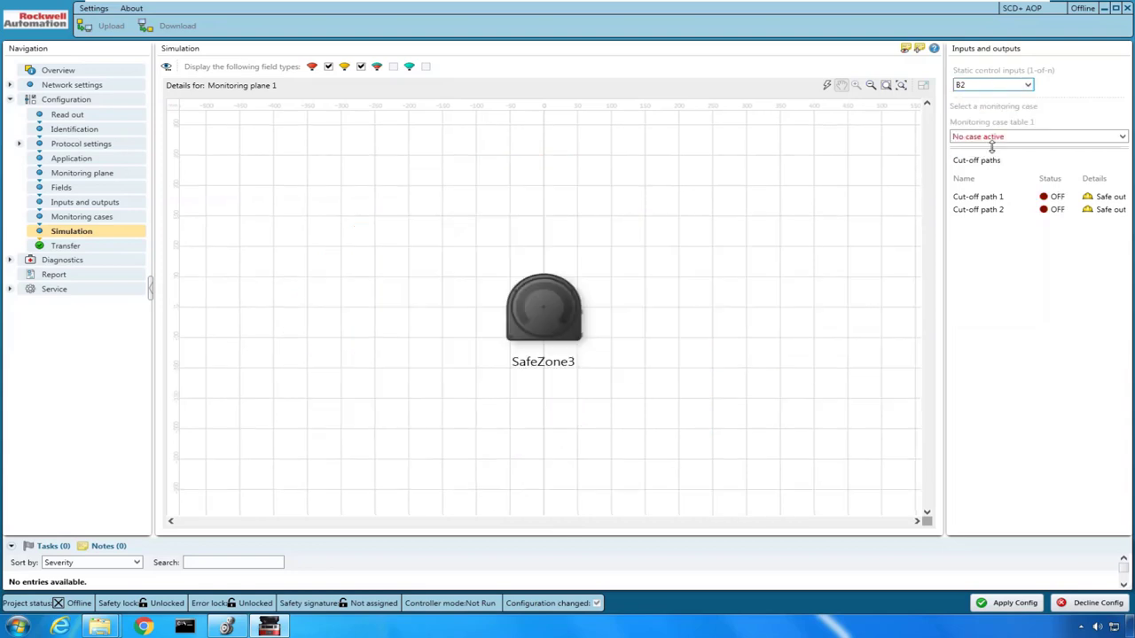
pyautogui.click(1029, 84)
pyautogui.click(984, 109)
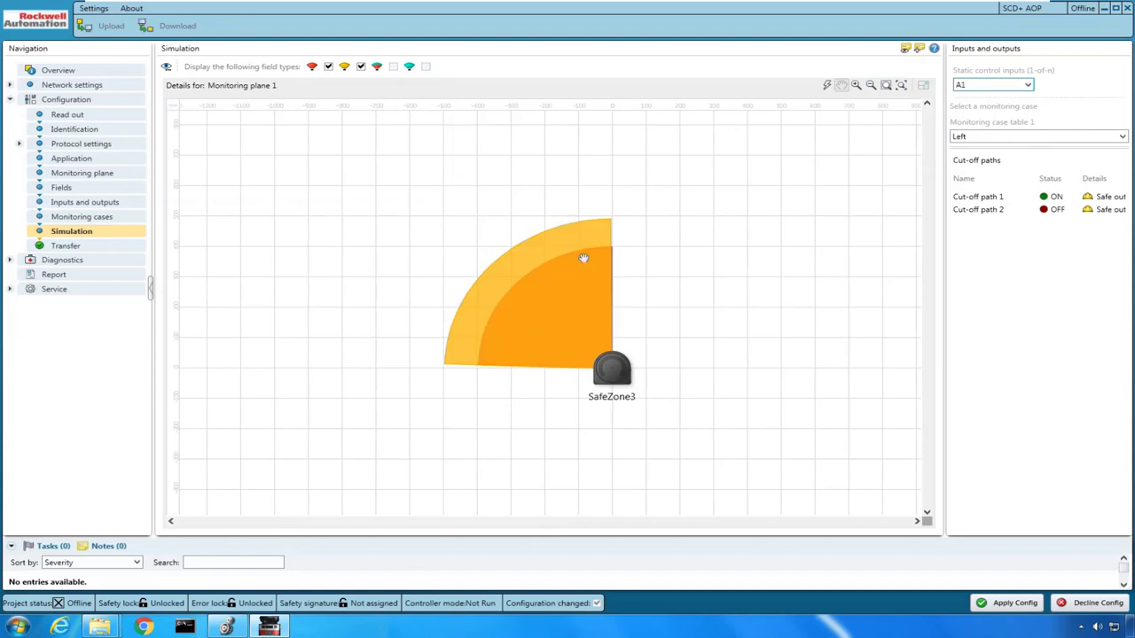
pyautogui.click(1026, 85)
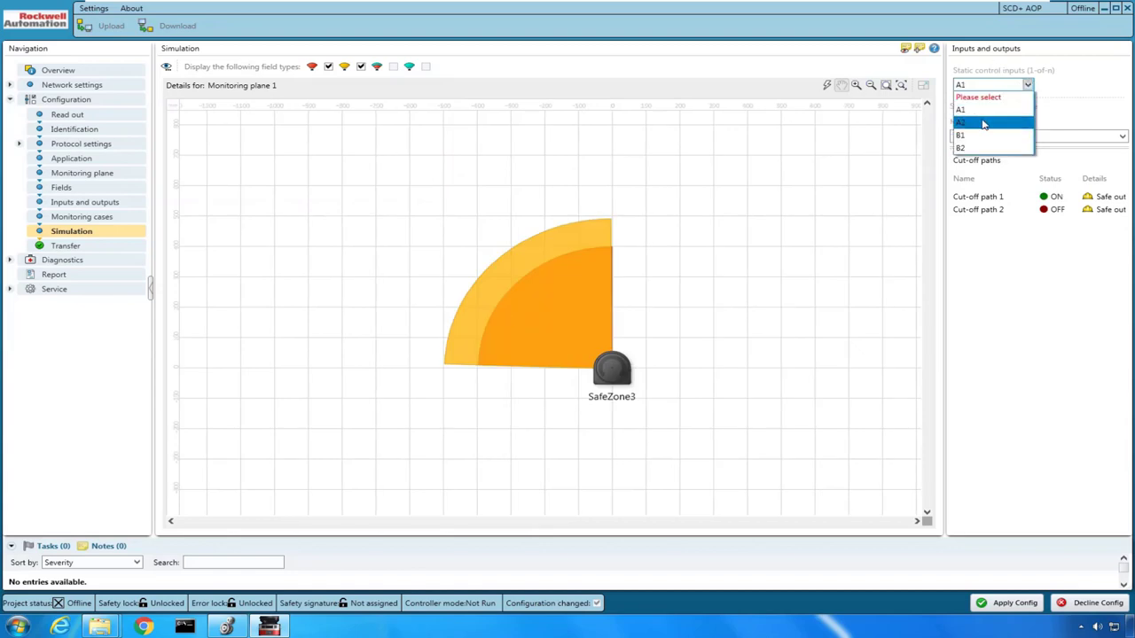
pyautogui.click(984, 122)
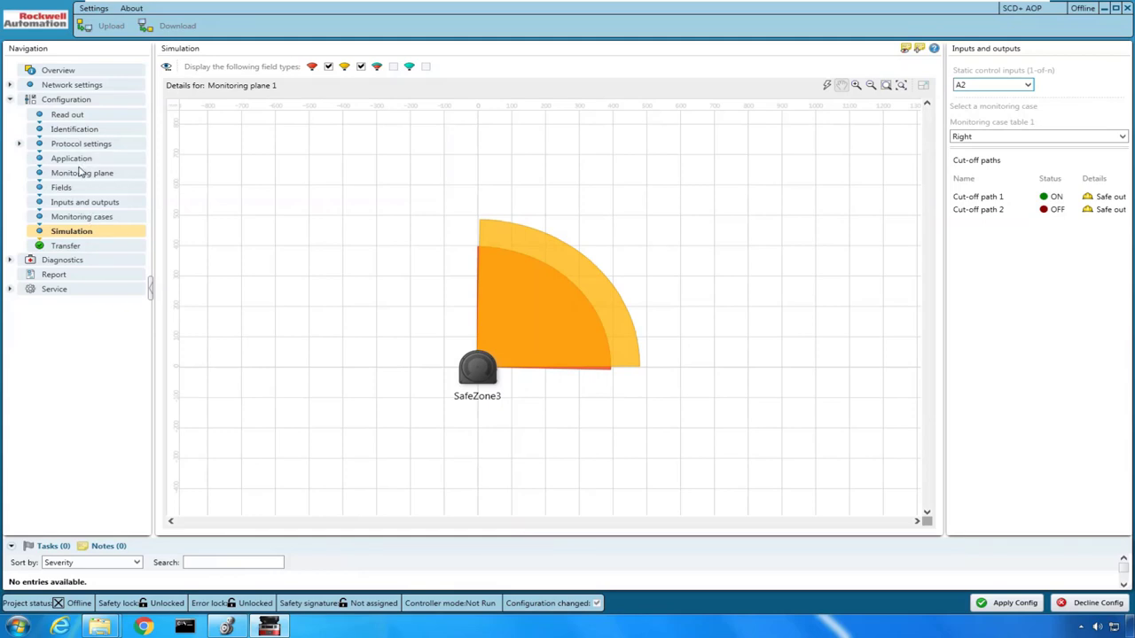
# Review the Fields and Monitoring cases pages, then apply the configuration to the module.
pyautogui.click(62, 188)
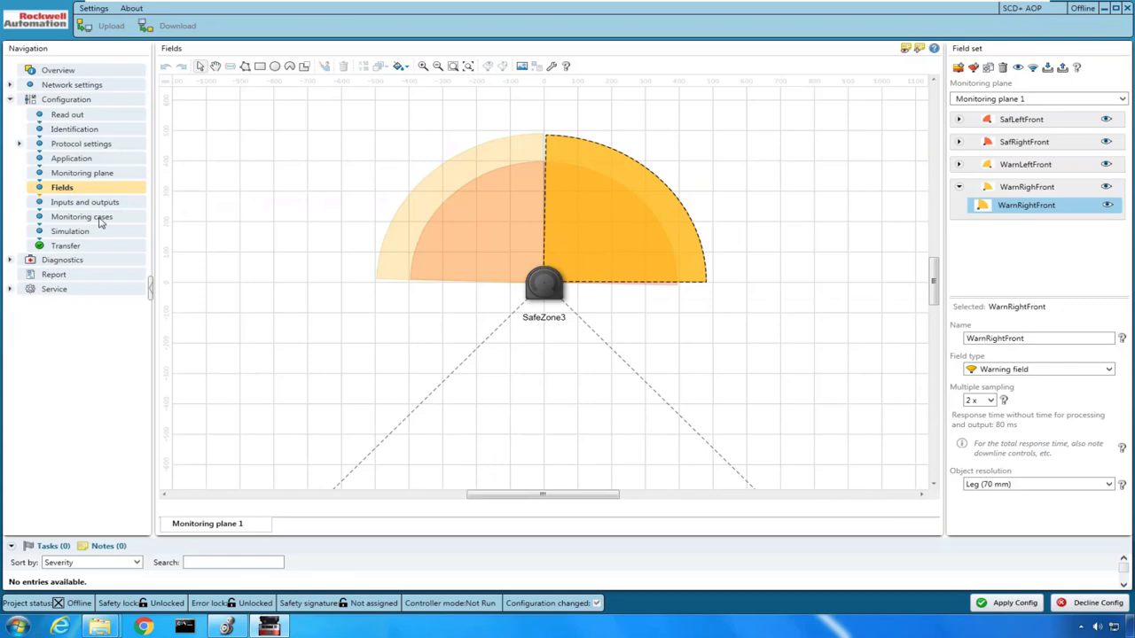
pyautogui.click(82, 217)
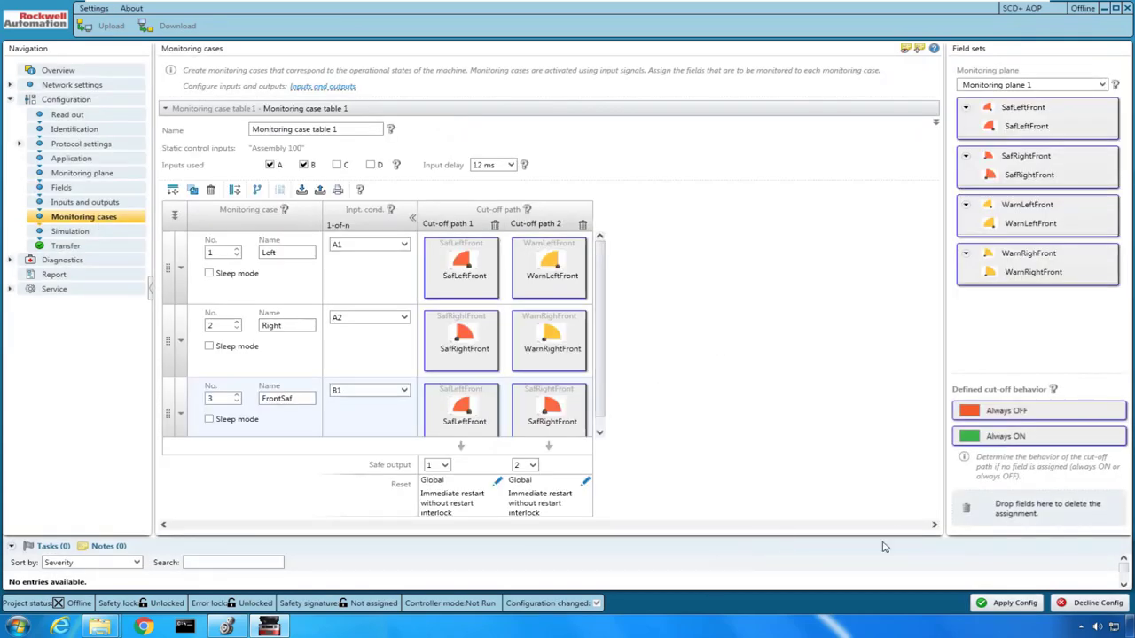
pyautogui.click(1012, 603)
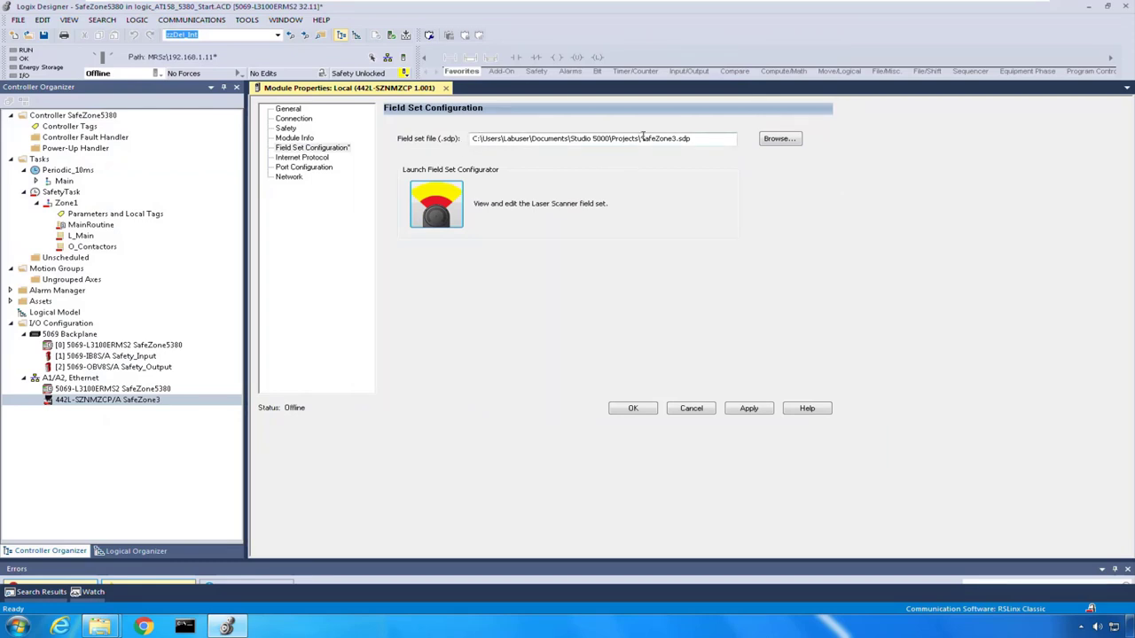
# Apply the SafeZone3.sdp field set file, close Module Properties and save the project.
pyautogui.moveTo(705, 138); pyautogui.dragTo(656, 135)
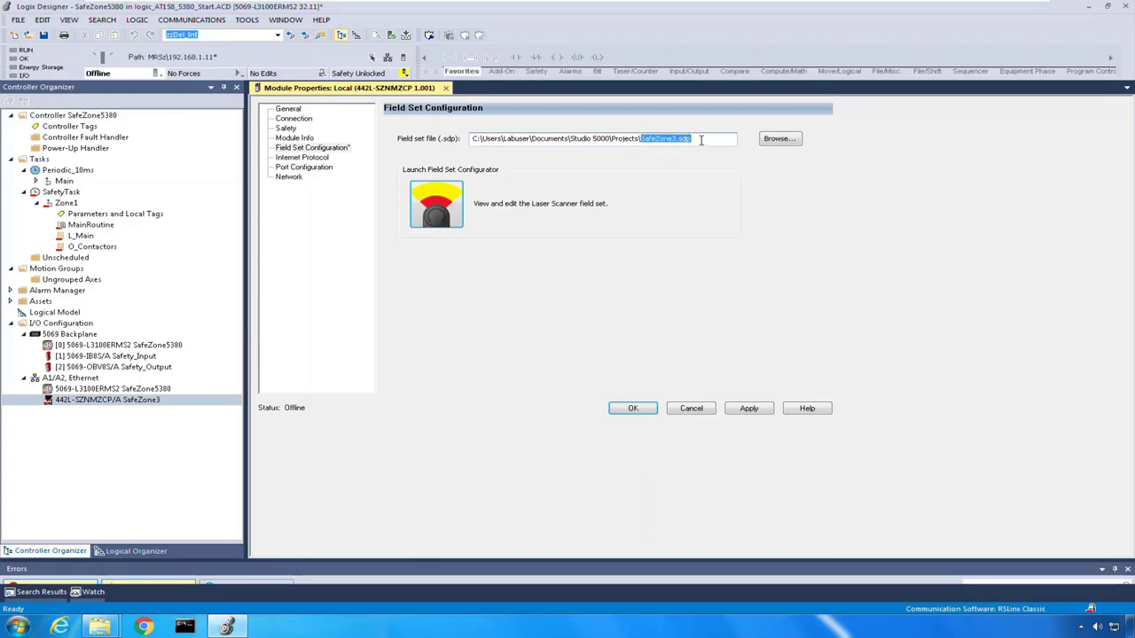
pyautogui.click(749, 409)
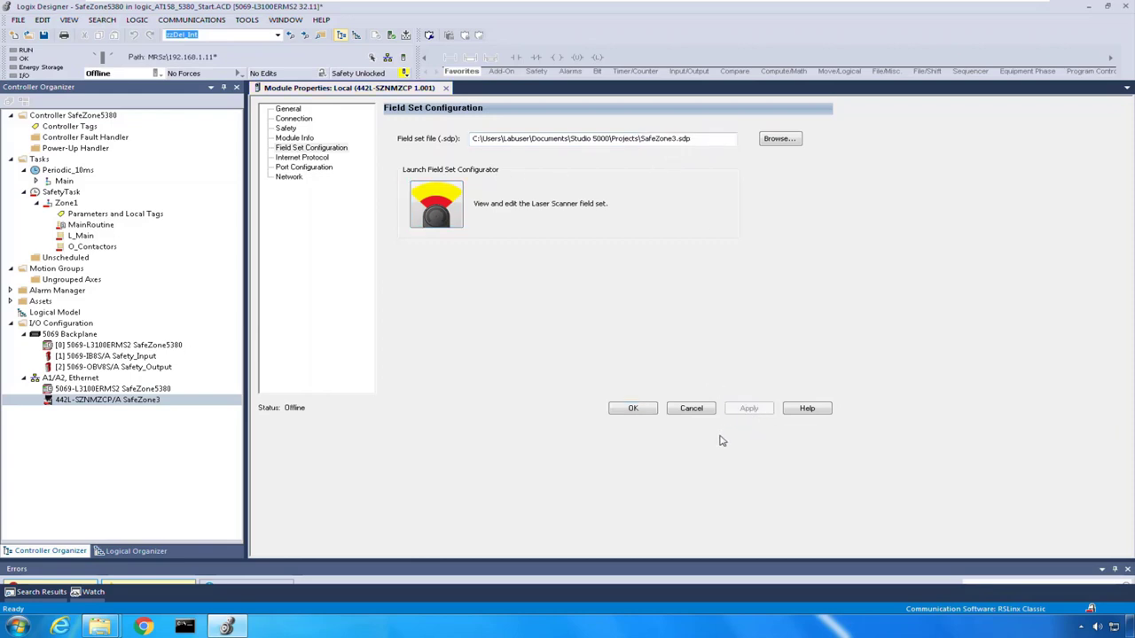
pyautogui.click(634, 409)
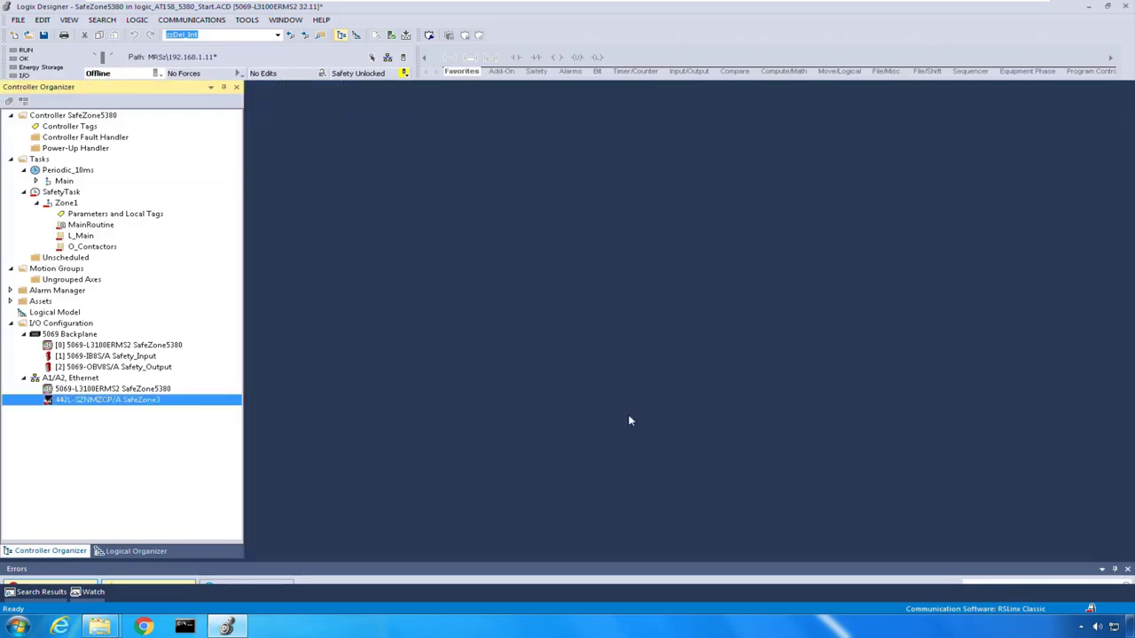
pyautogui.hotkey('ctrl', 's')
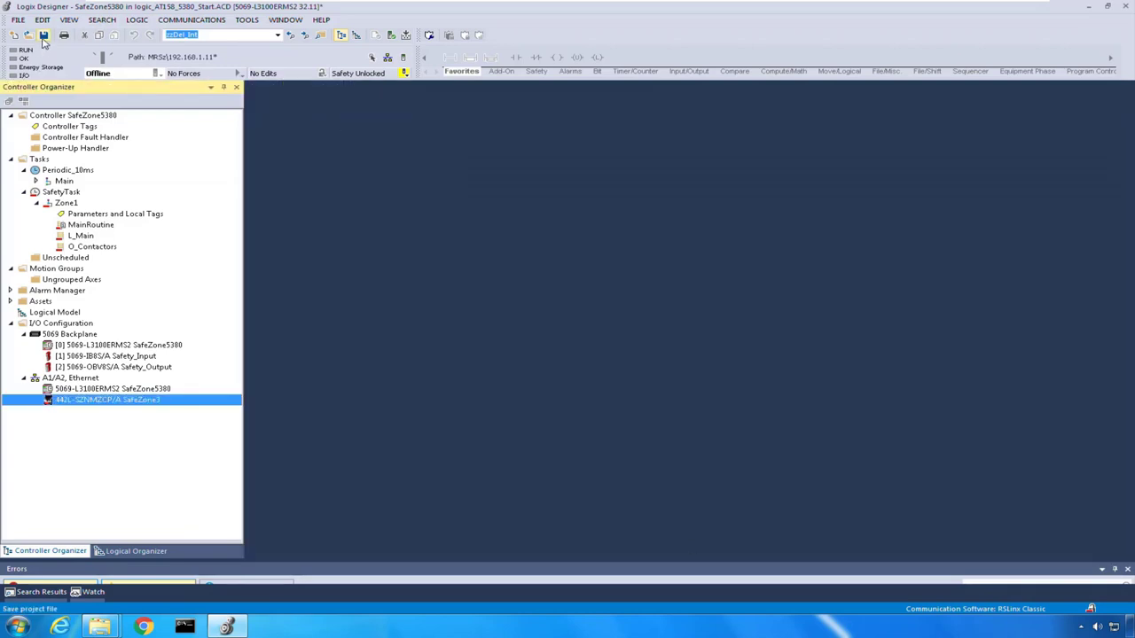